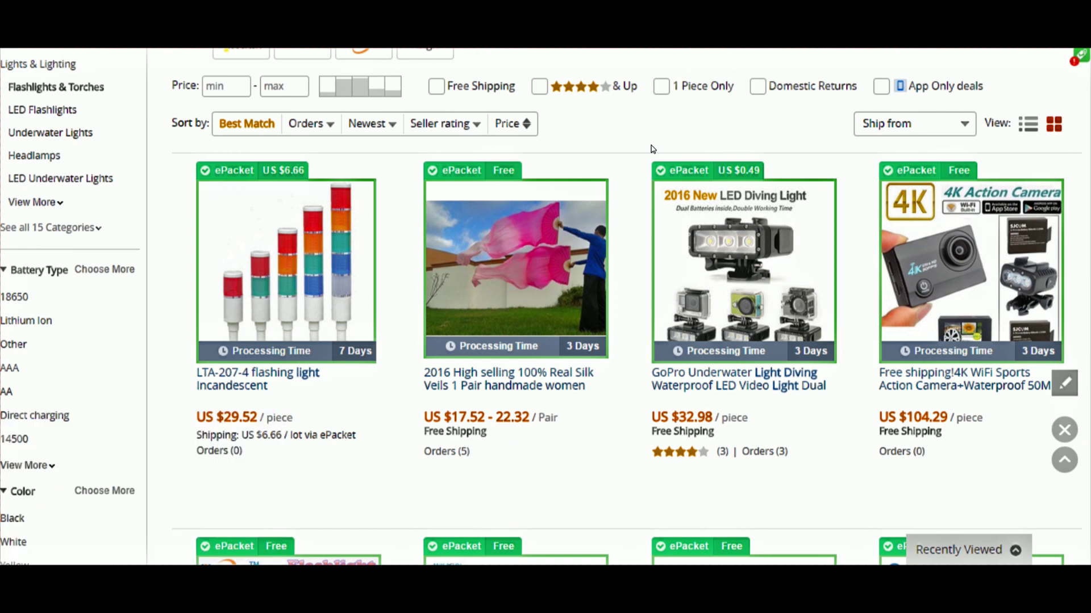
Step: Browse the AliExpress diving light results in the Flashlights & Torches category
{"action": "mouse_move", "coordinate": [730, 244]}
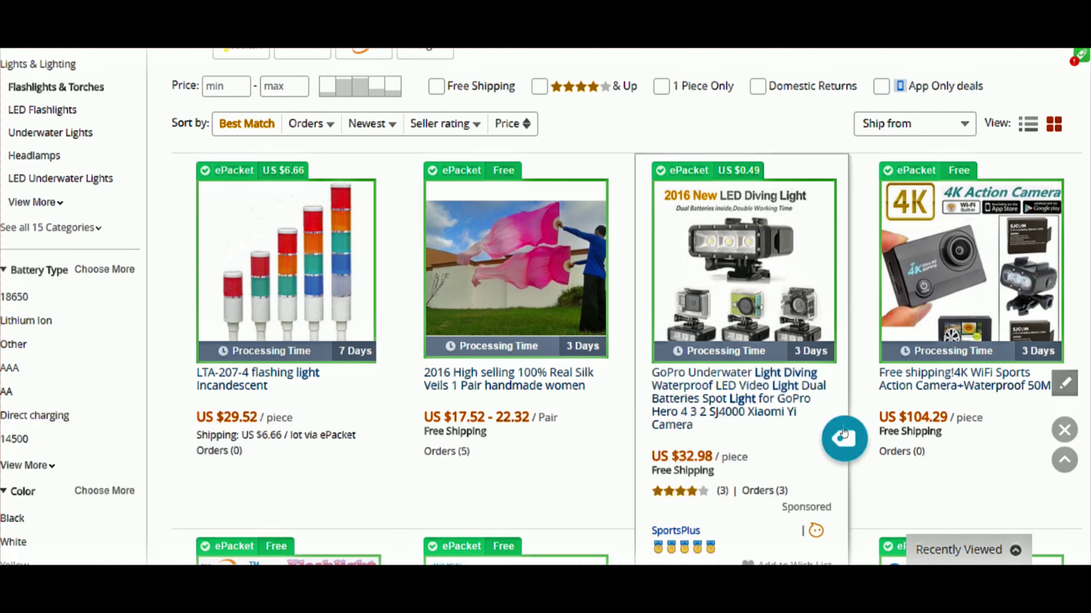
Step: Import the GoPro diving light, the 4K action camera bundle and the YUPARD flashlight into Oberlo
{"action": "mouse_move", "coordinate": [838, 446]}
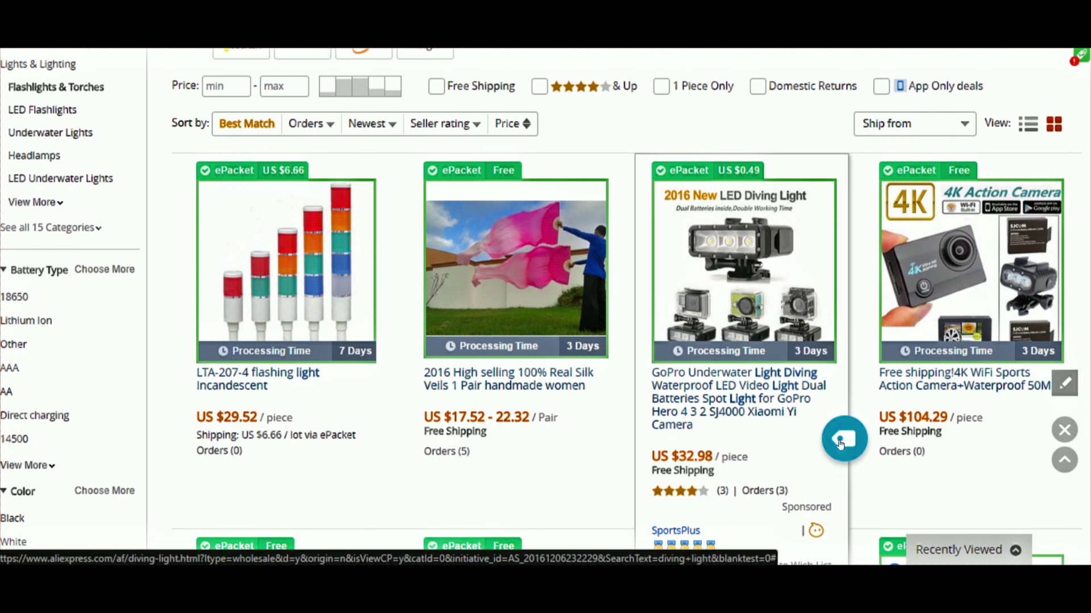
{"action": "left_click", "coordinate": [840, 445]}
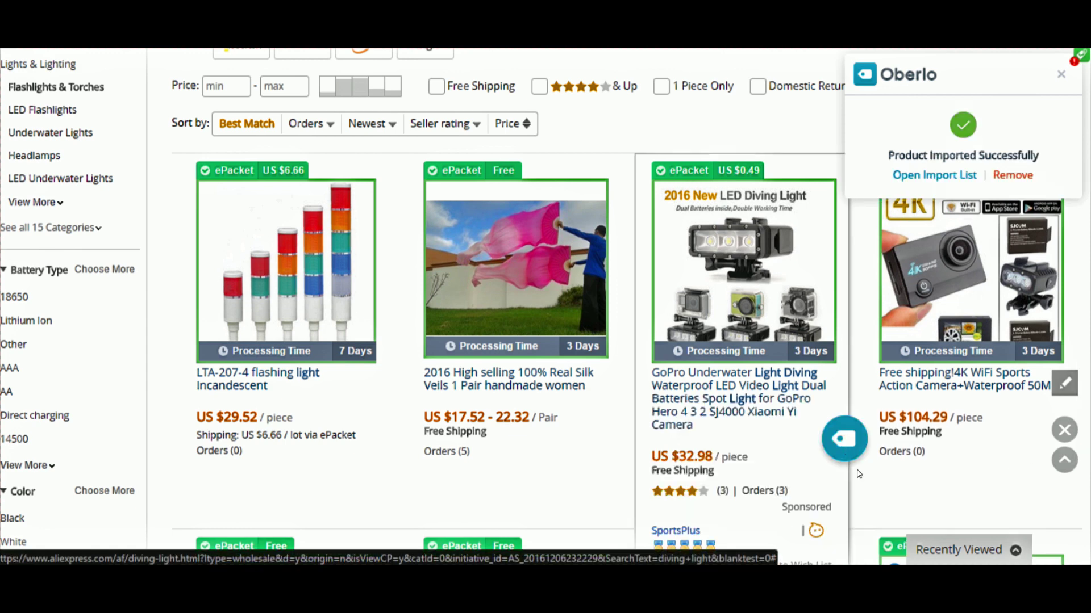
{"action": "mouse_move", "coordinate": [1044, 429]}
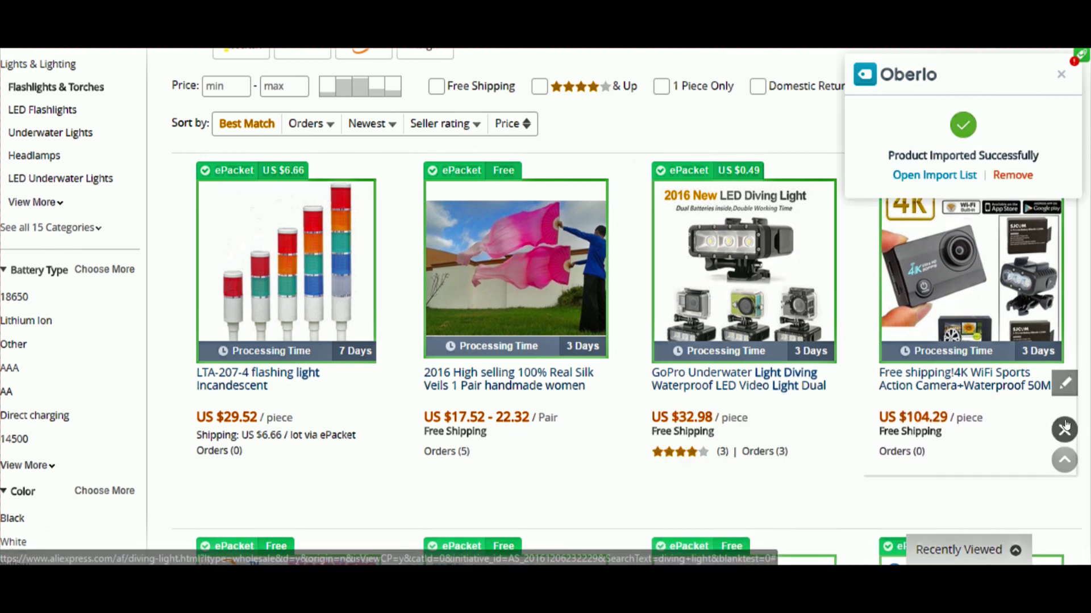
{"action": "scroll", "coordinate": [1066, 430], "scroll_direction": "down", "scroll_amount": 3}
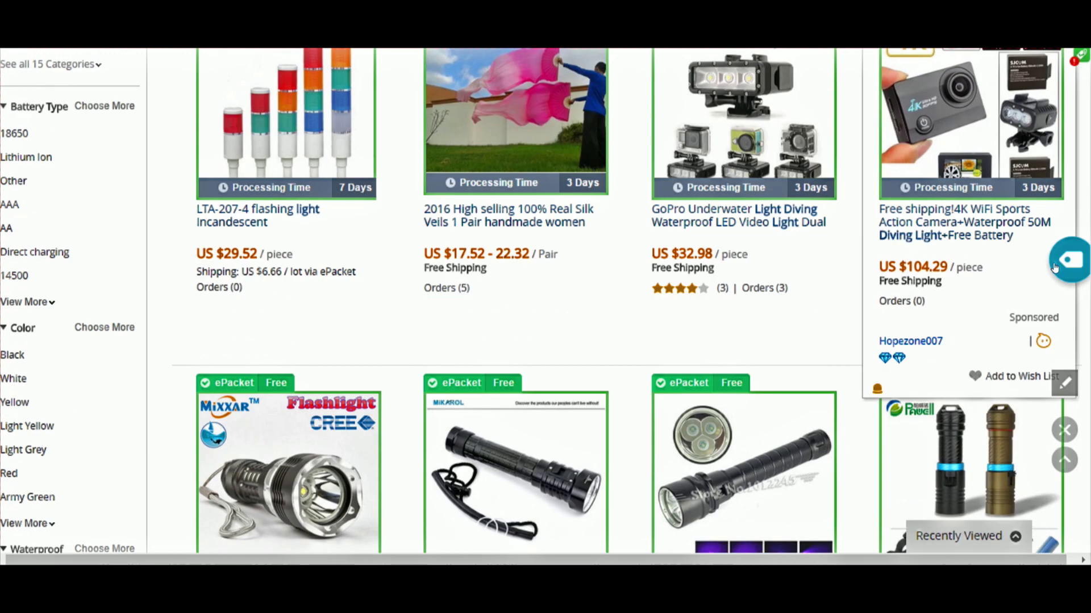
{"action": "left_click", "coordinate": [1069, 253]}
{"action": "scroll", "coordinate": [683, 374], "scroll_direction": "down", "scroll_amount": 4}
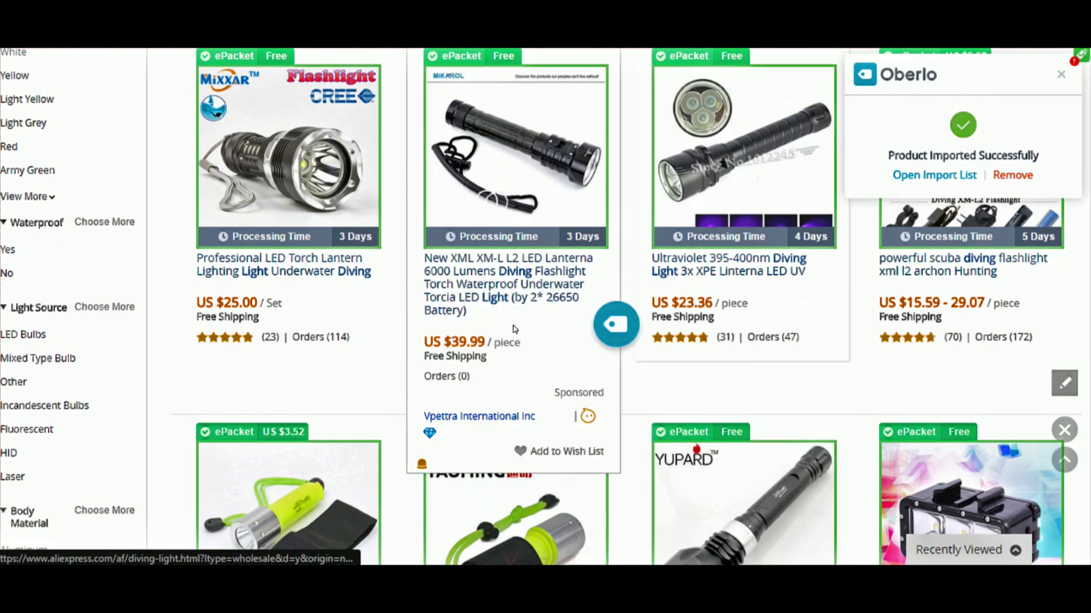
{"action": "scroll", "coordinate": [858, 350], "scroll_direction": "down", "scroll_amount": 4}
{"action": "scroll", "coordinate": [859, 351], "scroll_direction": "up", "scroll_amount": 5}
{"action": "scroll", "coordinate": [841, 349], "scroll_direction": "down", "scroll_amount": 5}
{"action": "scroll", "coordinate": [824, 349], "scroll_direction": "down", "scroll_amount": 3}
{"action": "left_click", "coordinate": [843, 364]}
Step: Import the New Professional LED, red SY-068 and CREE Q5 800 Lumens diving lights
{"action": "scroll", "coordinate": [591, 381], "scroll_direction": "down", "scroll_amount": 4}
{"action": "scroll", "coordinate": [591, 381], "scroll_direction": "down", "scroll_amount": 2}
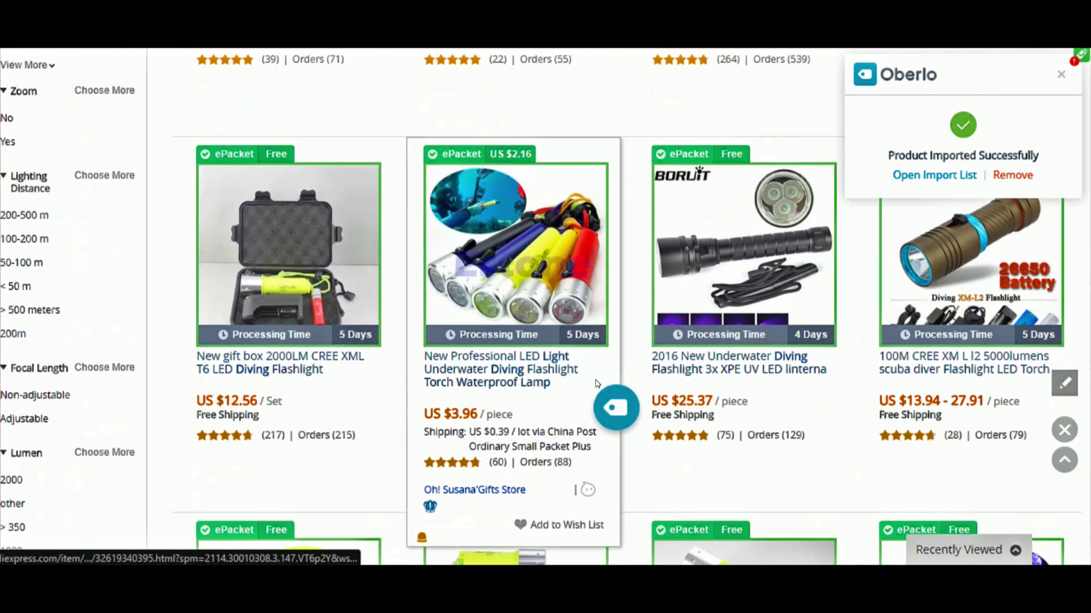
{"action": "left_click", "coordinate": [613, 410]}
{"action": "scroll", "coordinate": [302, 410], "scroll_direction": "down", "scroll_amount": 10}
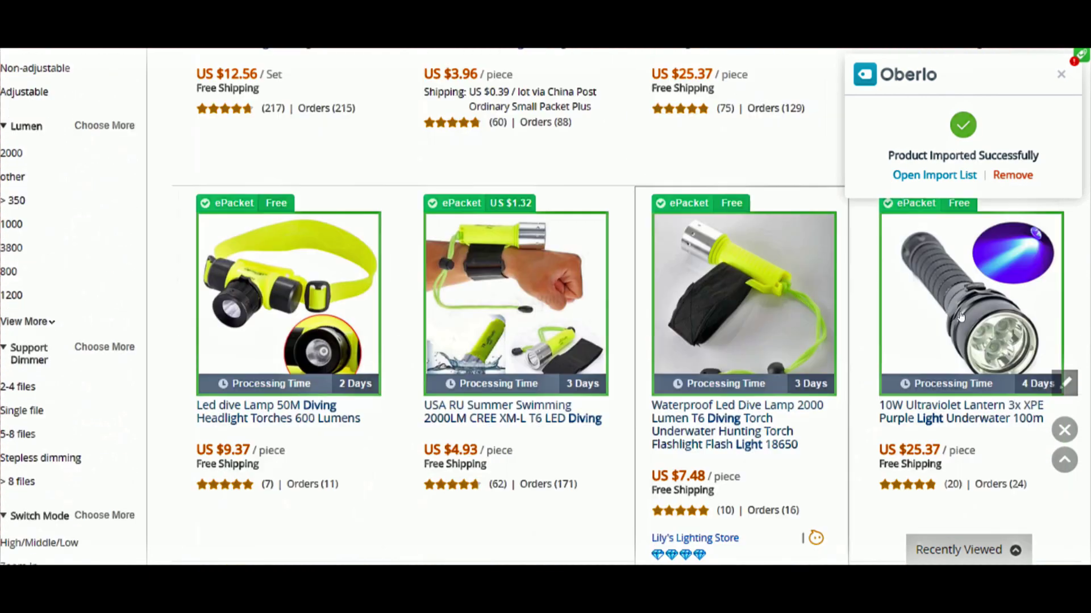
{"action": "scroll", "coordinate": [480, 321], "scroll_direction": "down", "scroll_amount": 8}
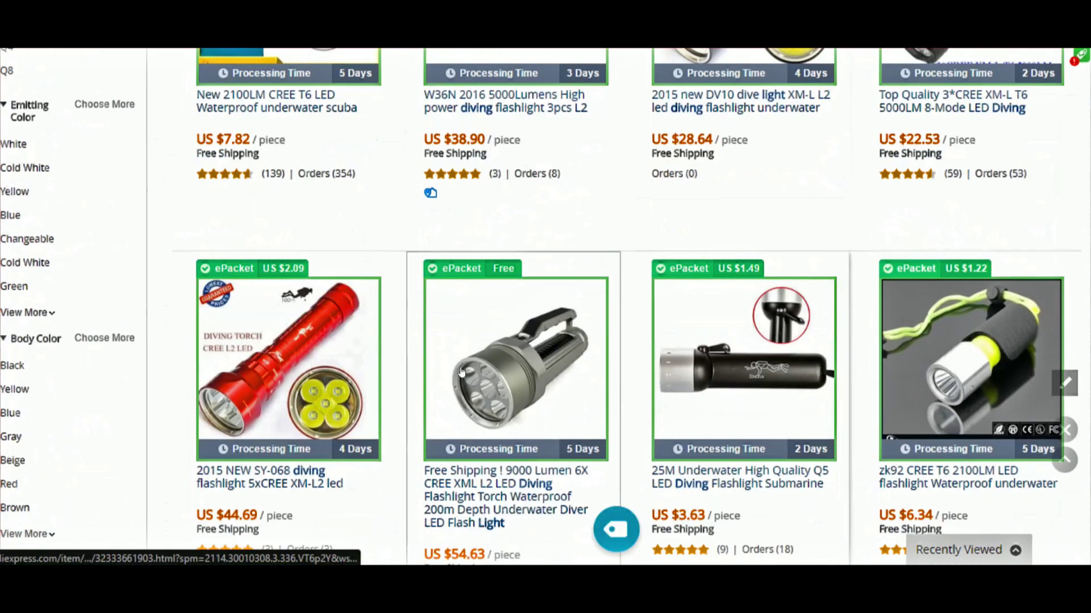
{"action": "scroll", "coordinate": [511, 364], "scroll_direction": "down", "scroll_amount": 3}
{"action": "left_click", "coordinate": [388, 358]}
{"action": "scroll", "coordinate": [568, 352], "scroll_direction": "down", "scroll_amount": 12}
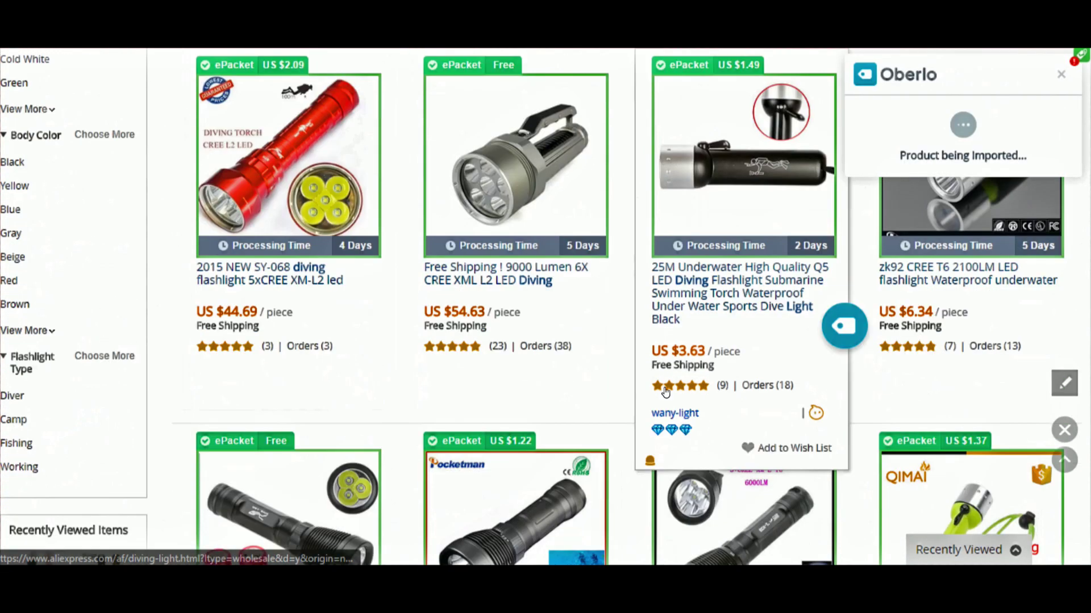
{"action": "scroll", "coordinate": [562, 355], "scroll_direction": "down", "scroll_amount": 6}
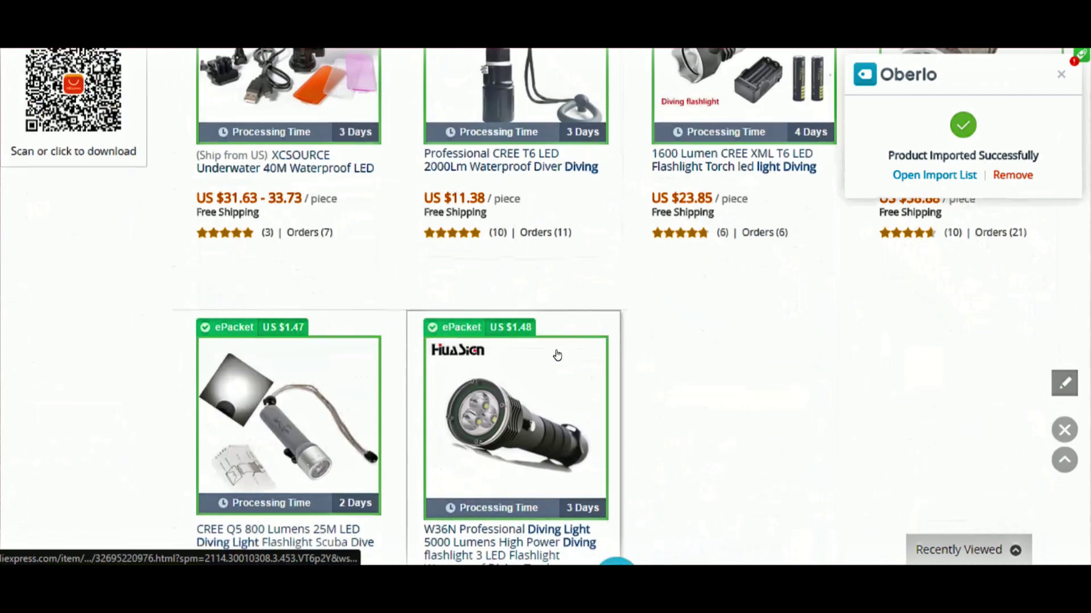
{"action": "scroll", "coordinate": [367, 452], "scroll_direction": "down", "scroll_amount": 3}
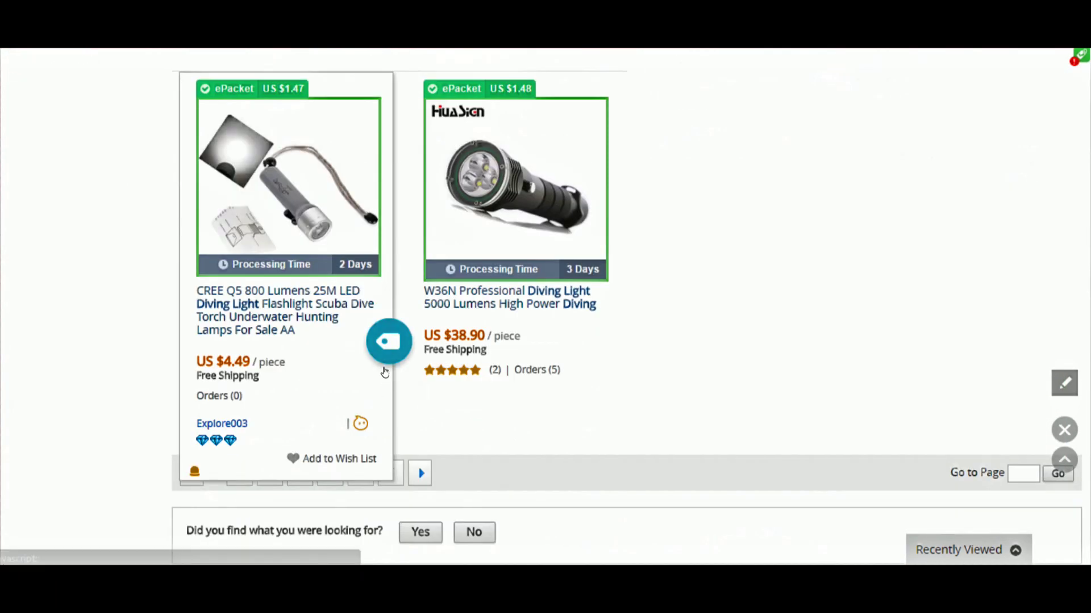
{"action": "left_click", "coordinate": [388, 341]}
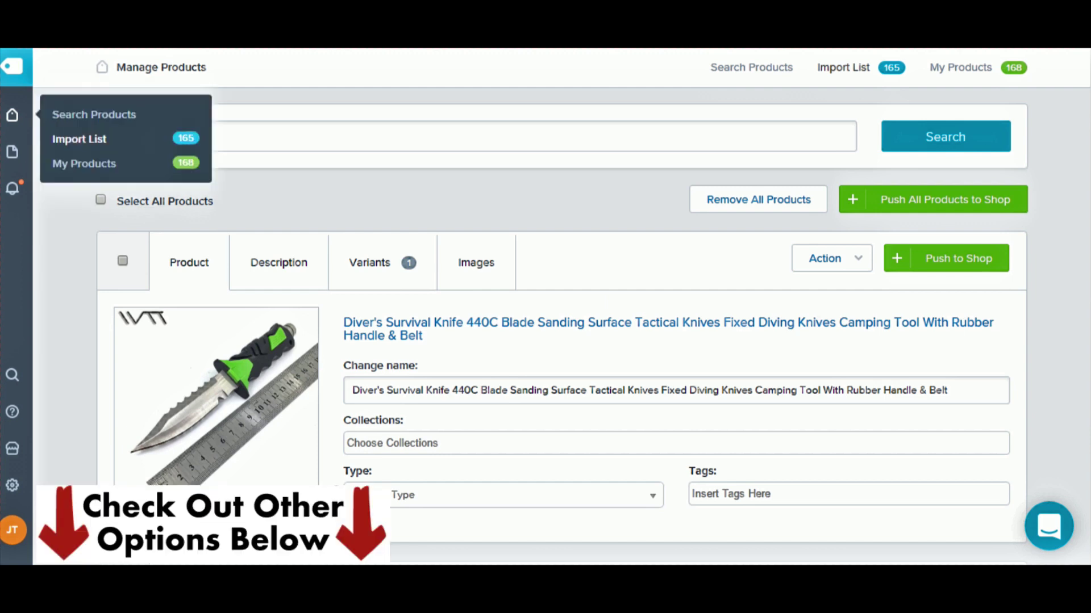
Step: Open the 171-product Import List, dismiss the storage notification and scroll to the GoPro Underwater Light
{"action": "mouse_move", "coordinate": [33, 147]}
{"action": "mouse_move", "coordinate": [34, 117]}
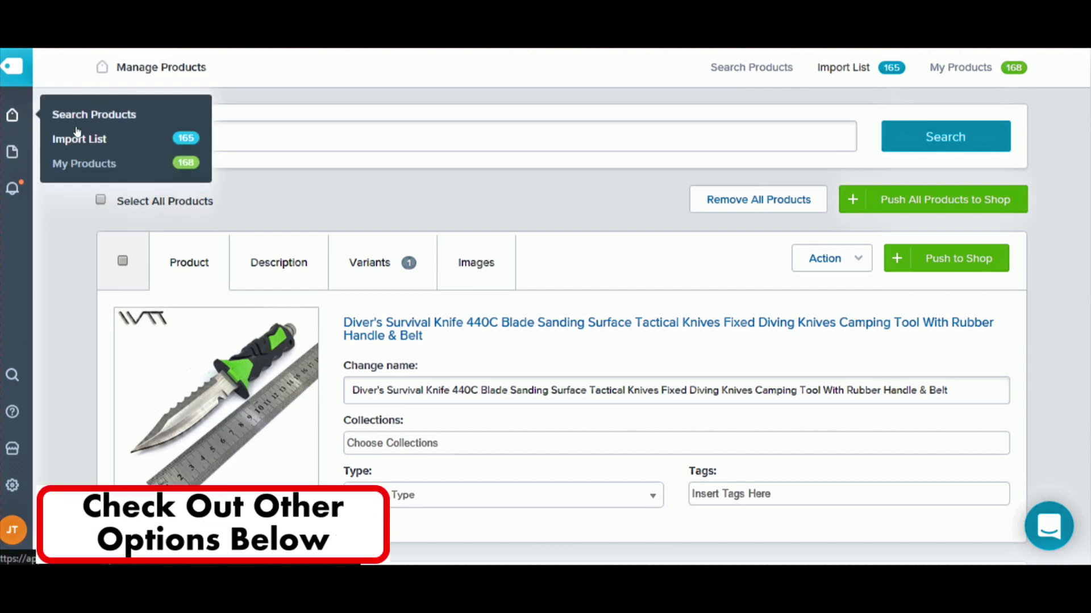
{"action": "left_click", "coordinate": [145, 142]}
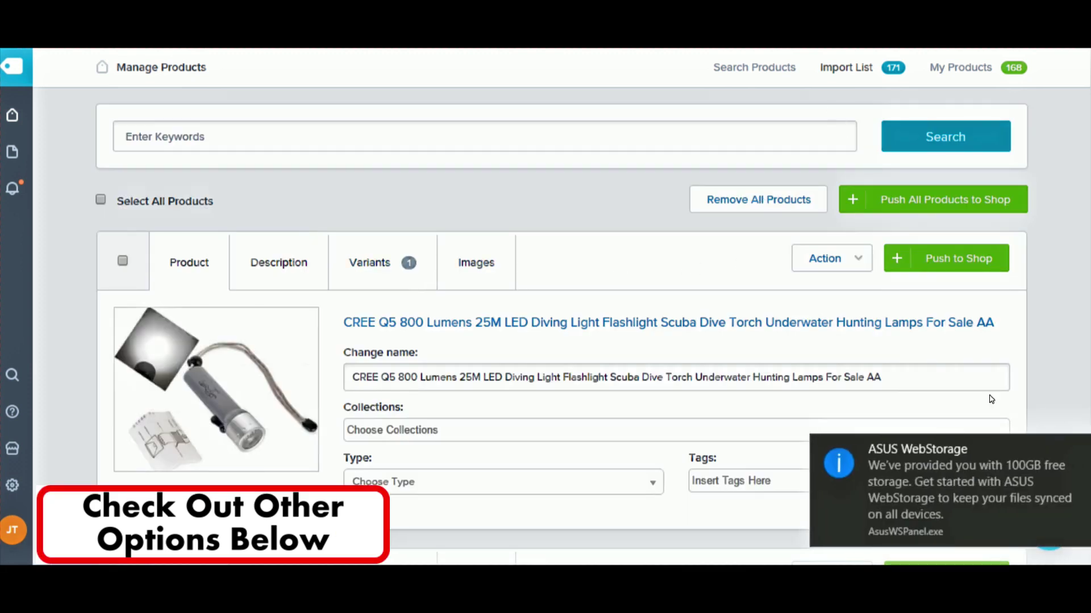
{"action": "left_click", "coordinate": [1087, 452]}
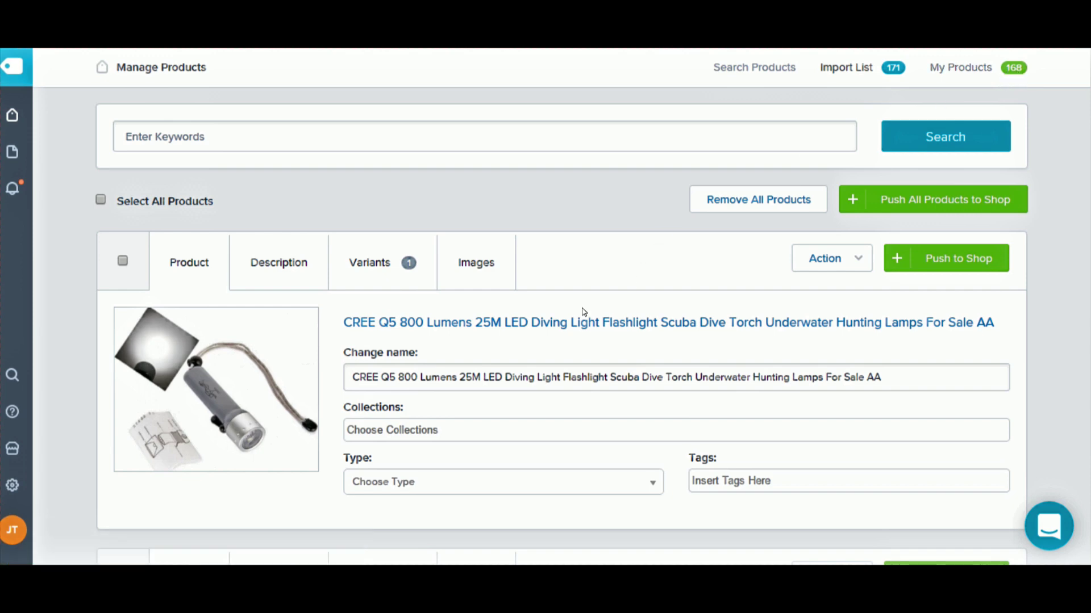
{"action": "scroll", "coordinate": [656, 245], "scroll_direction": "down", "scroll_amount": 3}
{"action": "scroll", "coordinate": [445, 165], "scroll_direction": "down", "scroll_amount": 7}
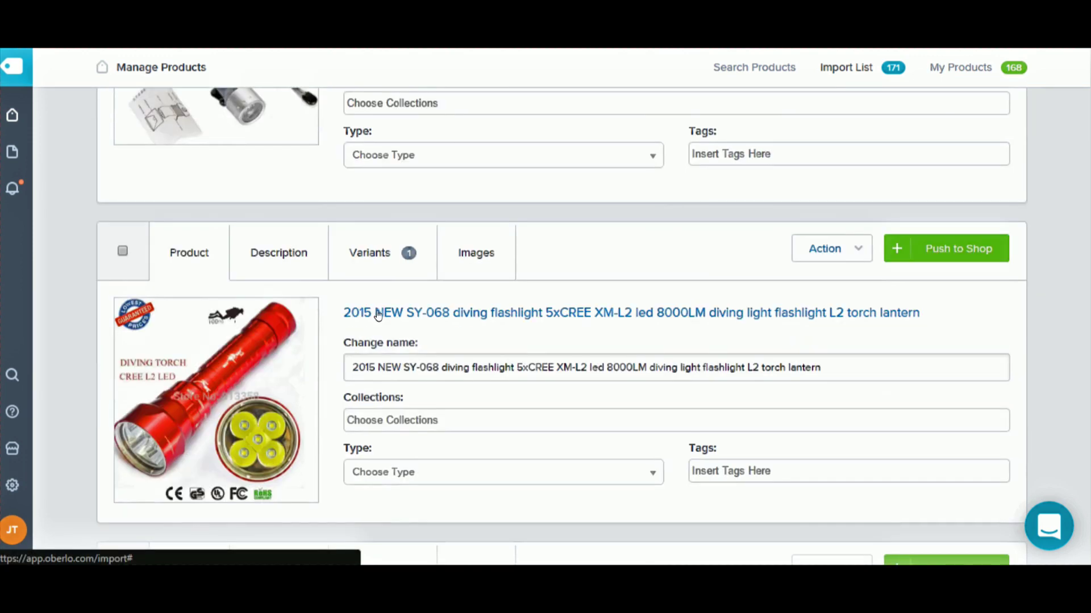
{"action": "scroll", "coordinate": [445, 253], "scroll_direction": "down", "scroll_amount": 3}
{"action": "scroll", "coordinate": [453, 292], "scroll_direction": "down", "scroll_amount": 5}
{"action": "scroll", "coordinate": [447, 302], "scroll_direction": "down", "scroll_amount": 12}
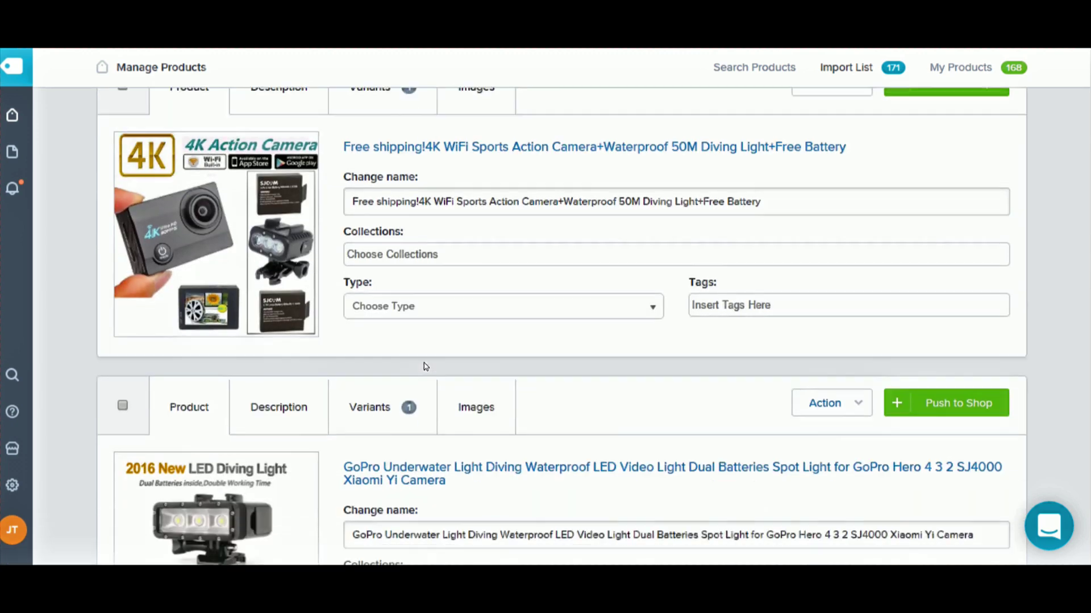
{"action": "scroll", "coordinate": [363, 304], "scroll_direction": "down", "scroll_amount": 3}
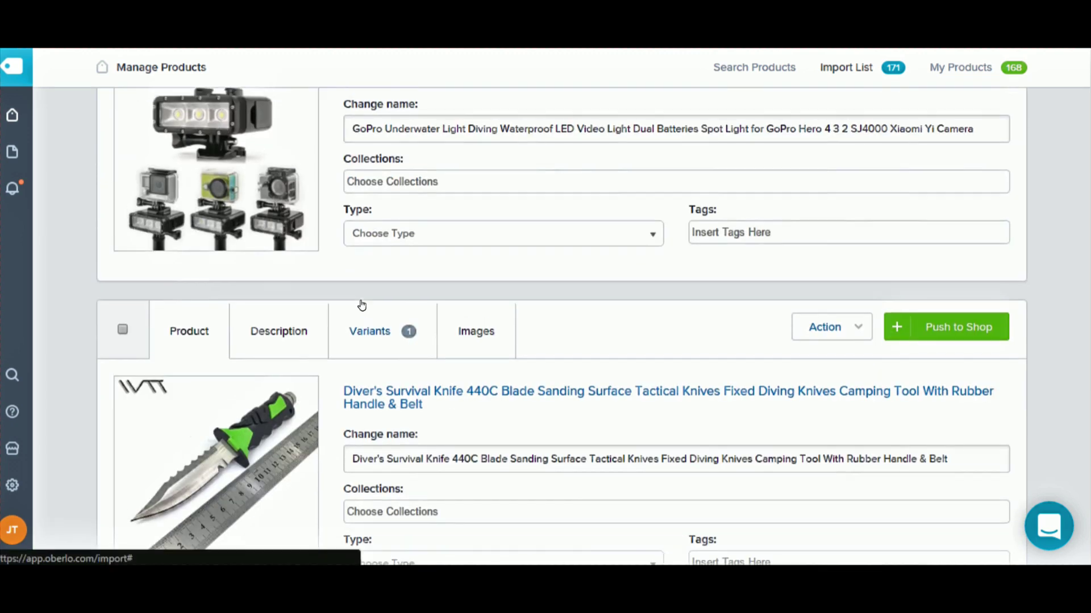
{"action": "scroll", "coordinate": [360, 305], "scroll_direction": "up", "scroll_amount": 3}
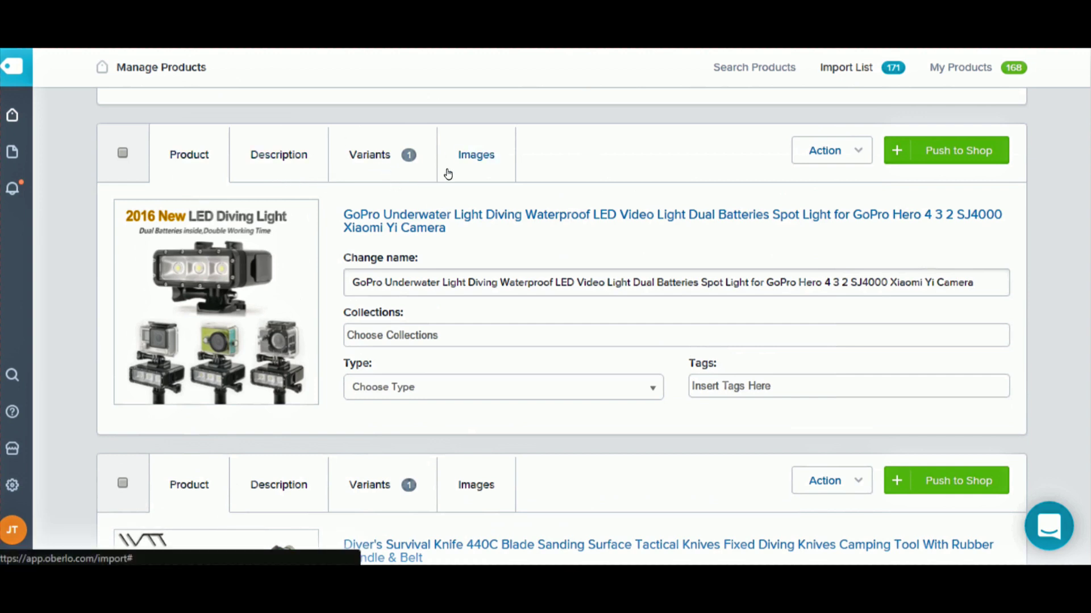
Step: Add the third and fourth photos to the GoPro light's images
{"action": "left_click", "coordinate": [472, 155]}
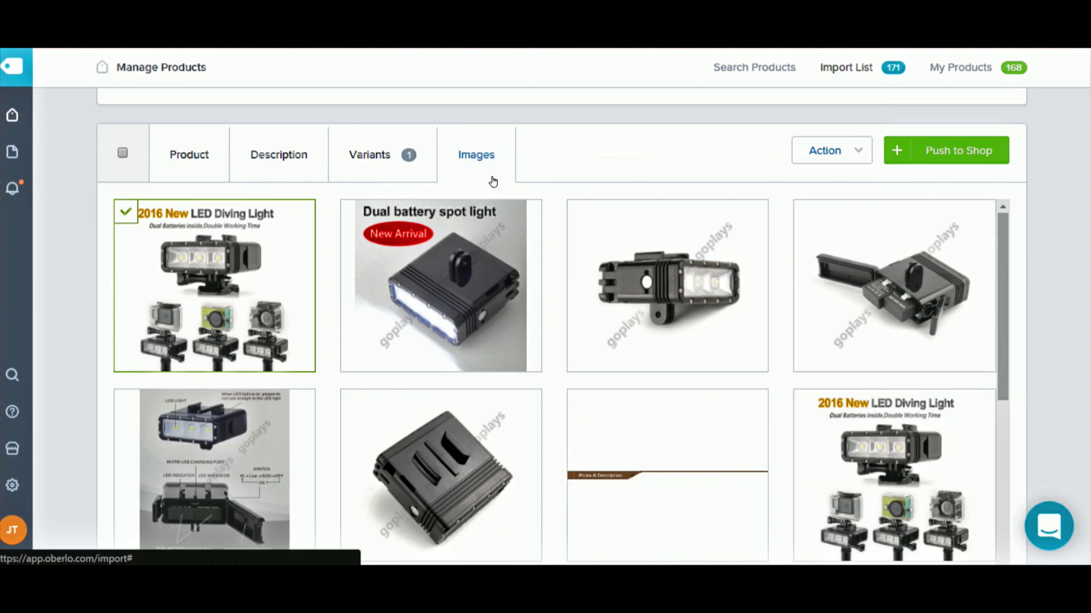
{"action": "scroll", "coordinate": [258, 321], "scroll_direction": "down", "scroll_amount": 2}
{"action": "scroll", "coordinate": [312, 314], "scroll_direction": "down", "scroll_amount": 1}
{"action": "scroll", "coordinate": [309, 324], "scroll_direction": "up", "scroll_amount": 2}
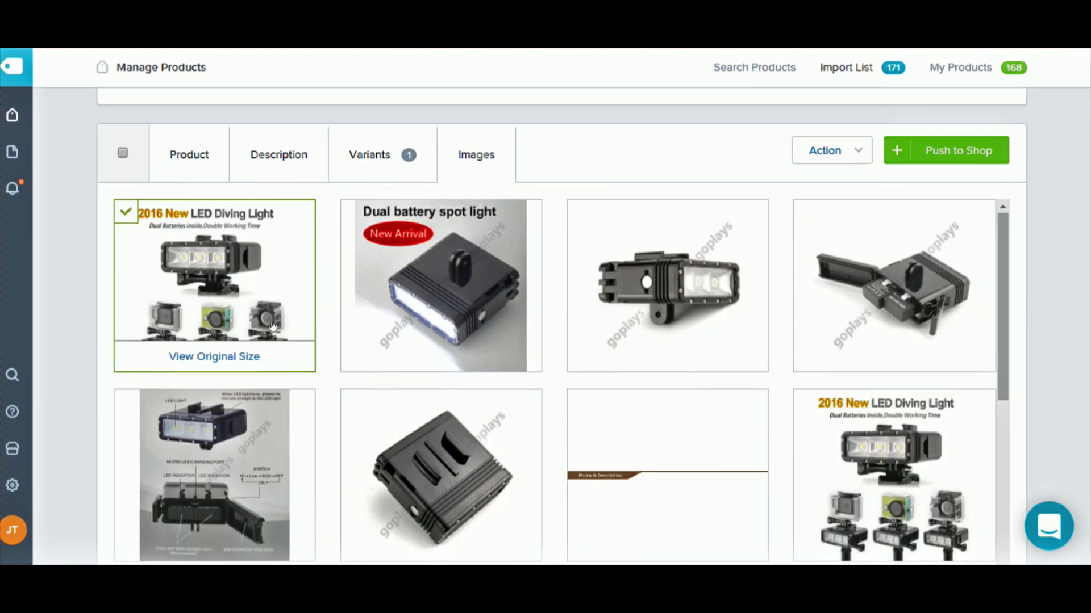
{"action": "scroll", "coordinate": [309, 325], "scroll_direction": "down", "scroll_amount": 1}
{"action": "scroll", "coordinate": [310, 325], "scroll_direction": "up", "scroll_amount": 1}
{"action": "left_click", "coordinate": [667, 278]}
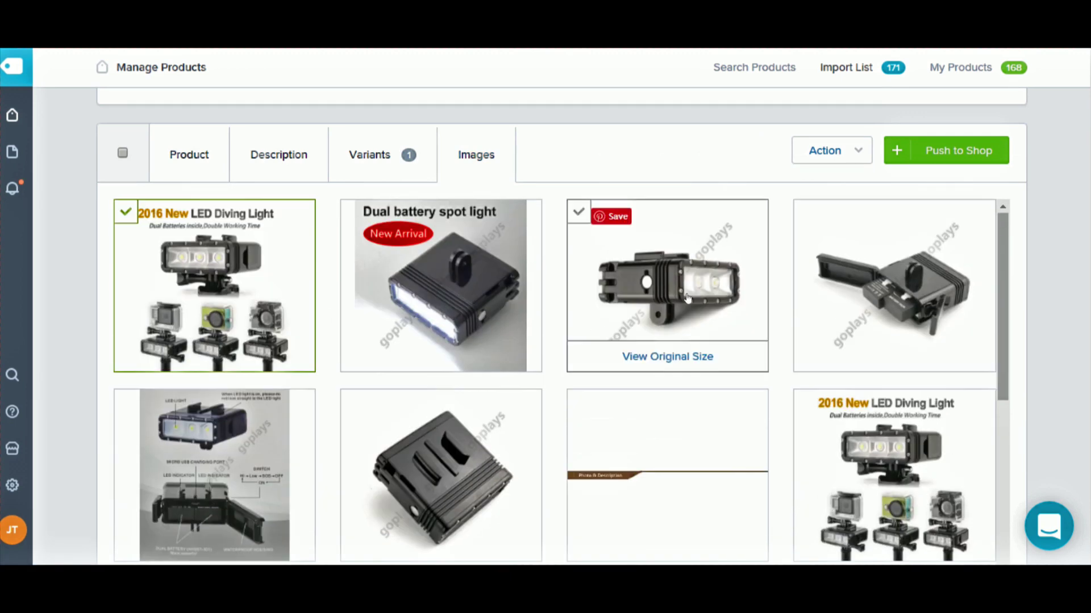
{"action": "left_click", "coordinate": [872, 275]}
Step: Add the black-box and three-camera photos, then view the variant's $32.98 cost and 49.47 price
{"action": "scroll", "coordinate": [718, 377], "scroll_direction": "down", "scroll_amount": 5}
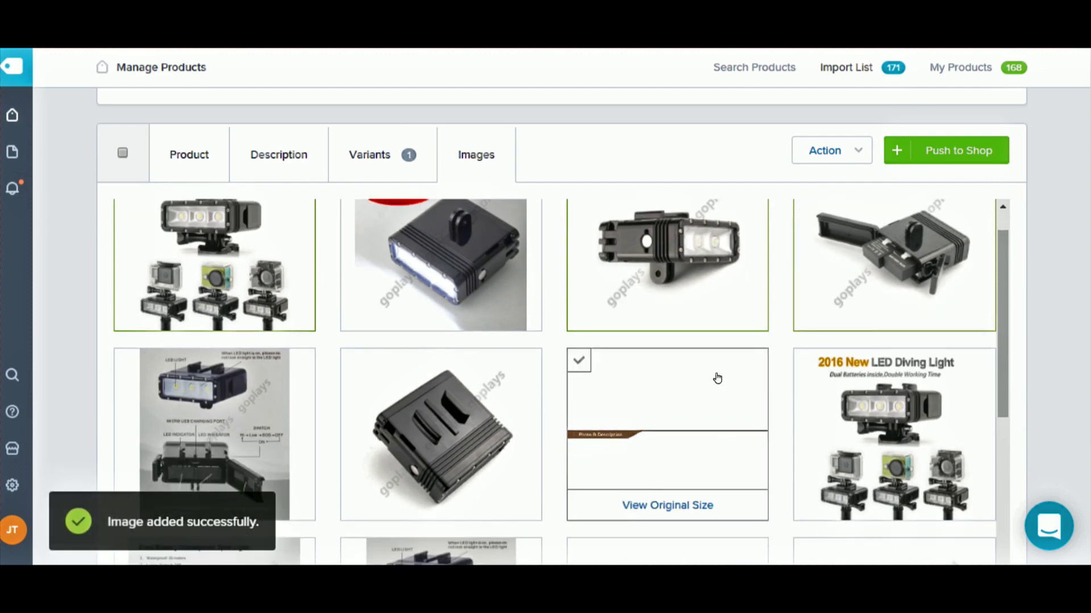
{"action": "left_click", "coordinate": [437, 320]}
{"action": "scroll", "coordinate": [649, 406], "scroll_direction": "down", "scroll_amount": 7}
{"action": "left_click", "coordinate": [648, 387]}
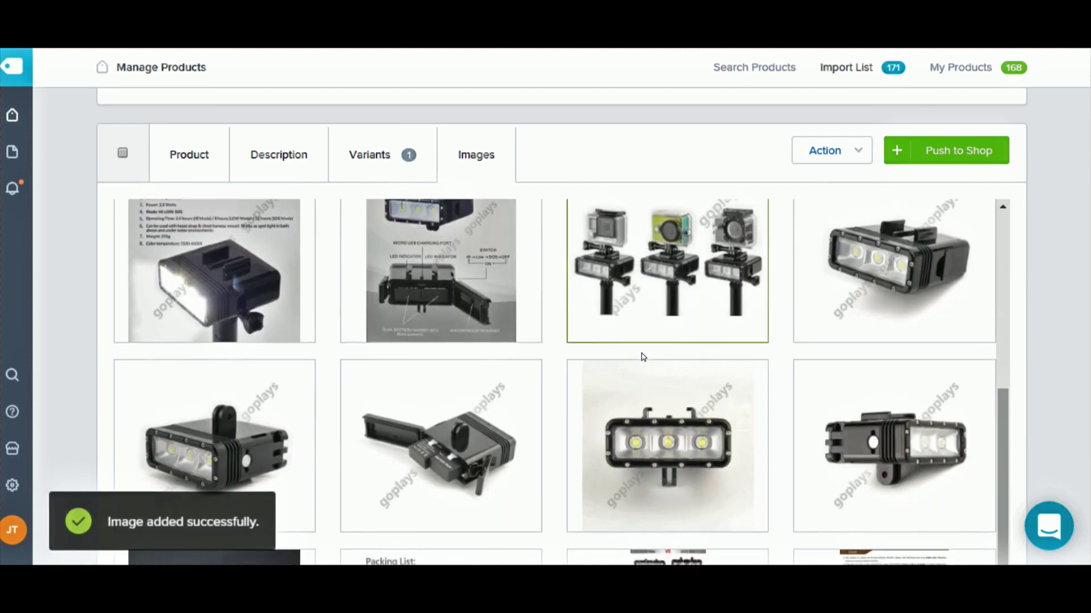
{"action": "scroll", "coordinate": [642, 353], "scroll_direction": "up", "scroll_amount": 10}
{"action": "left_click", "coordinate": [369, 154]}
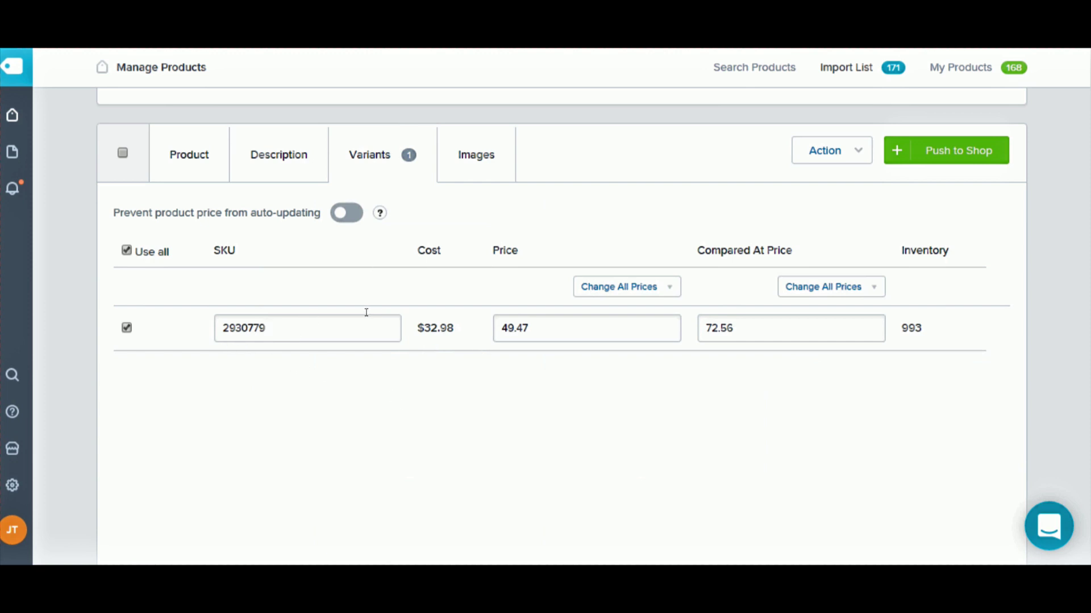
{"action": "scroll", "coordinate": [358, 284], "scroll_direction": "down", "scroll_amount": 2}
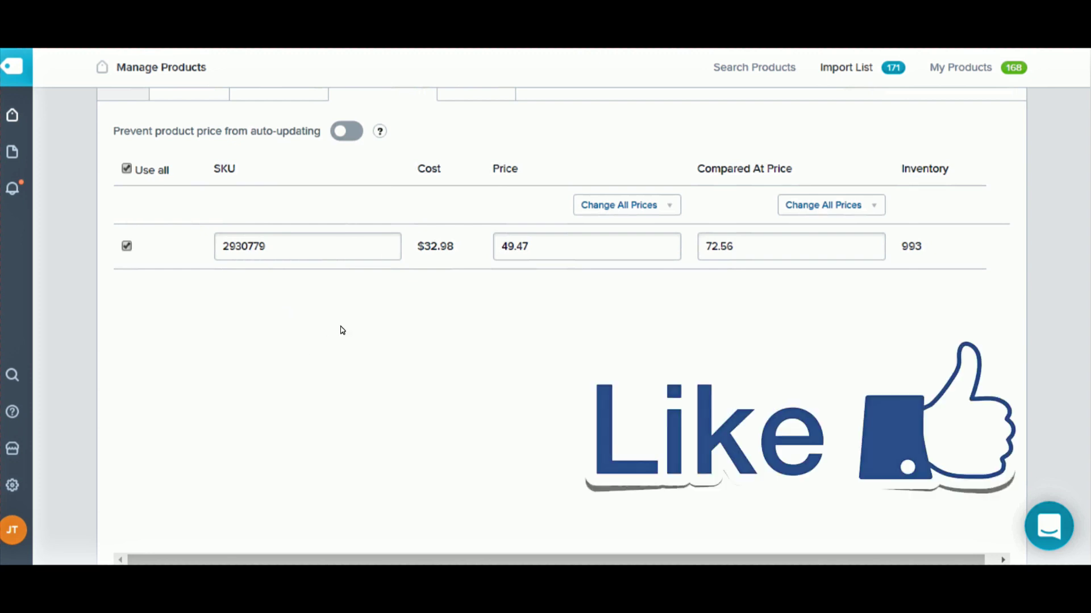
{"action": "scroll", "coordinate": [427, 319], "scroll_direction": "up", "scroll_amount": 1}
{"action": "left_click_drag", "start_coordinate": [420, 328], "coordinate": [455, 329]}
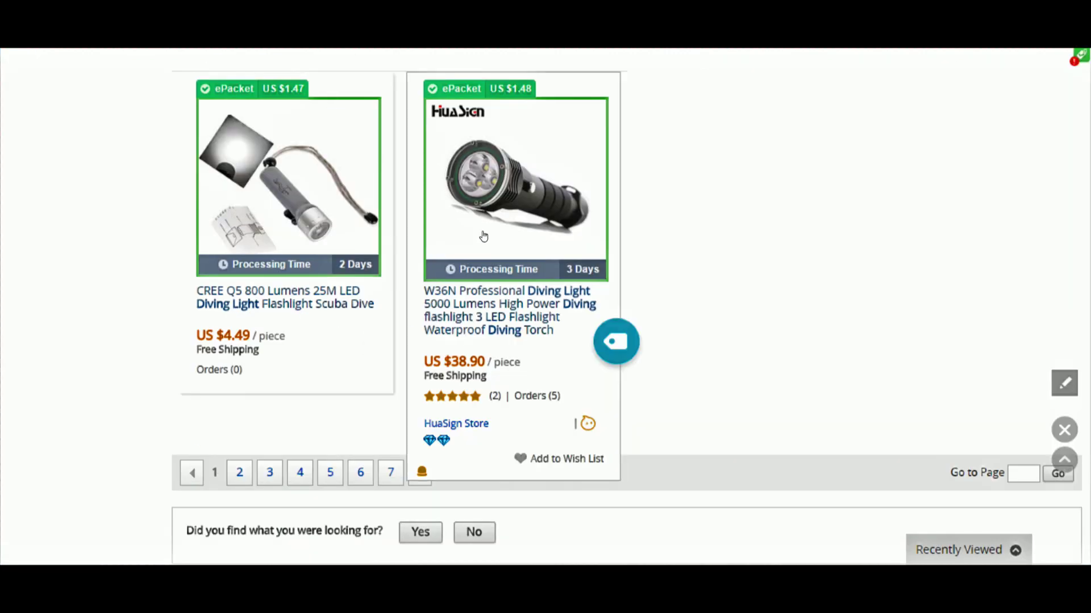
{"action": "scroll", "coordinate": [506, 310], "scroll_direction": "up", "scroll_amount": 8}
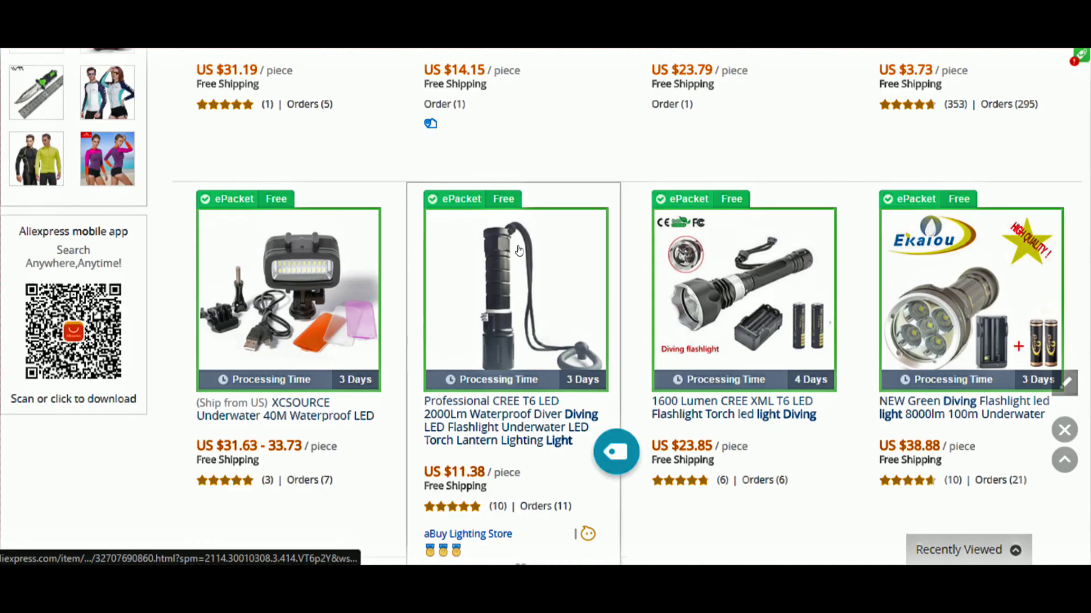
{"action": "scroll", "coordinate": [506, 309], "scroll_direction": "up", "scroll_amount": 15}
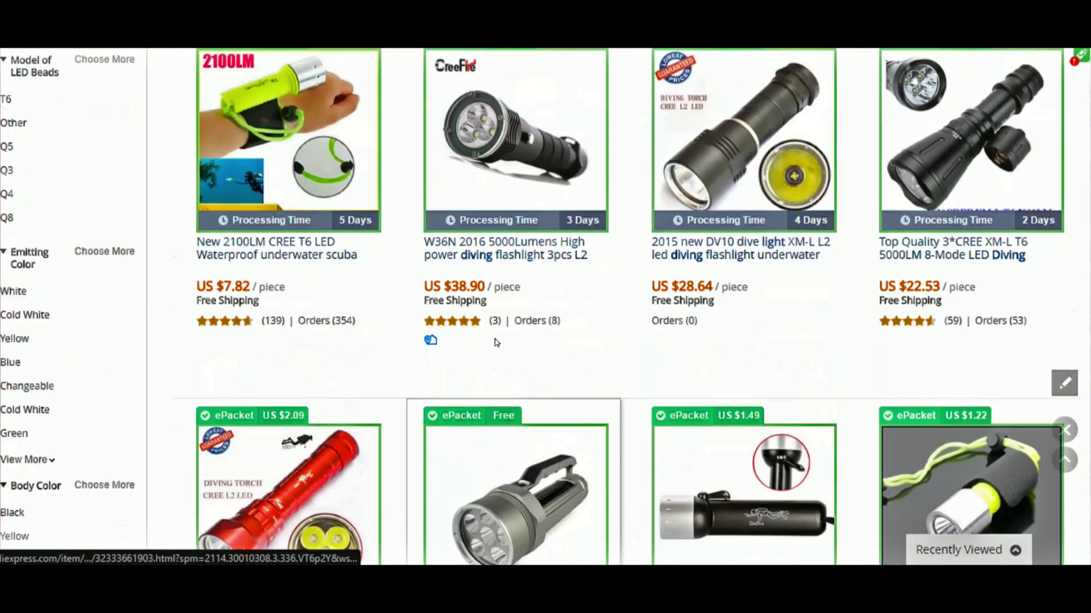
{"action": "scroll", "coordinate": [493, 339], "scroll_direction": "up", "scroll_amount": 15}
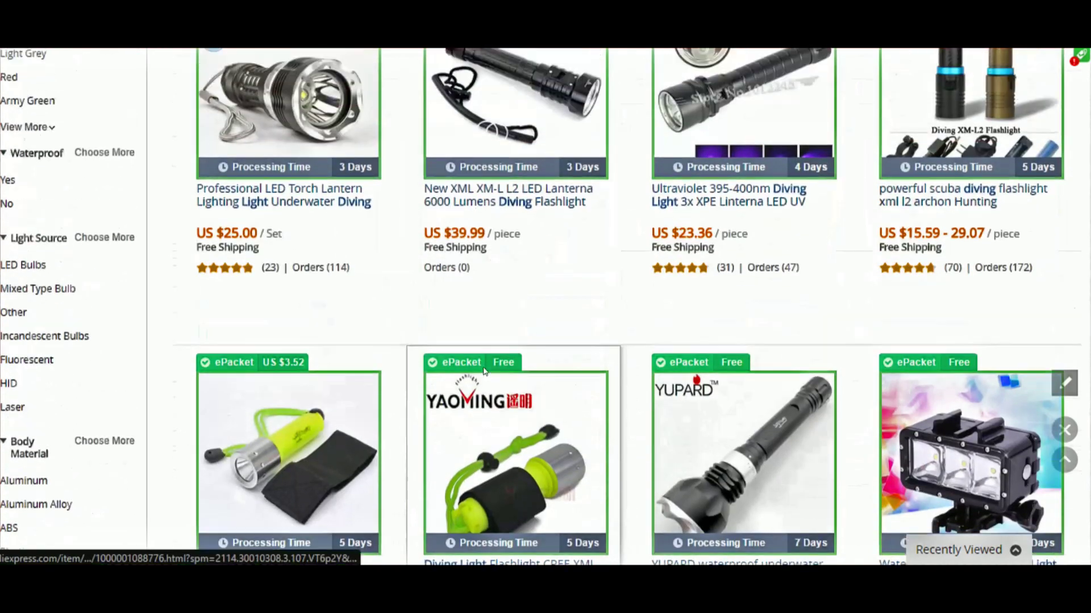
{"action": "scroll", "coordinate": [482, 371], "scroll_direction": "up", "scroll_amount": 3}
{"action": "scroll", "coordinate": [511, 341], "scroll_direction": "down", "scroll_amount": 4}
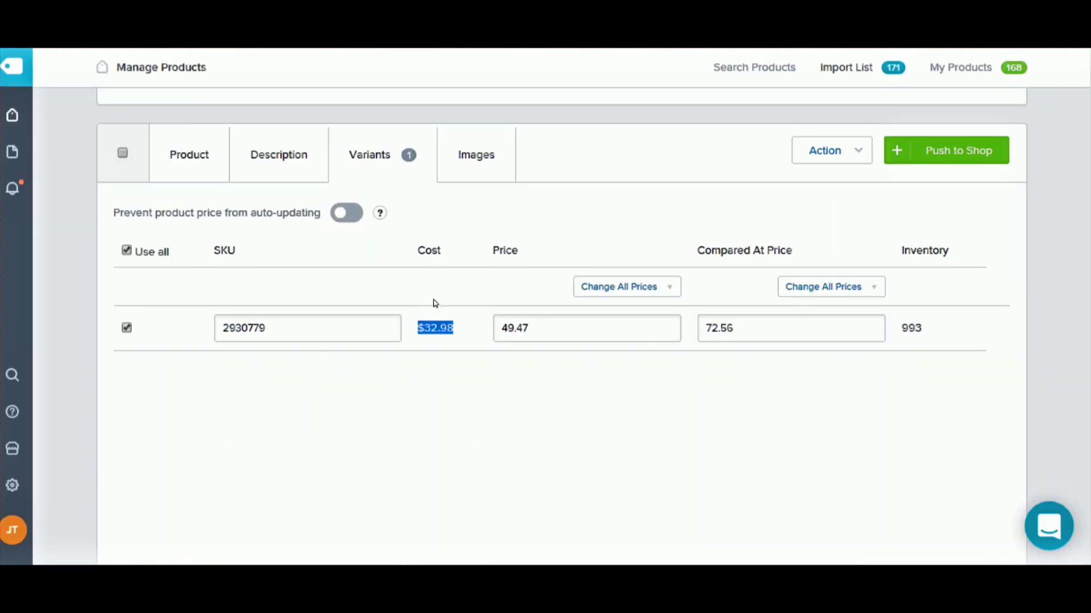
{"action": "left_click", "coordinate": [434, 327]}
{"action": "left_click_drag", "start_coordinate": [417, 322], "coordinate": [458, 327]}
{"action": "left_click_drag", "start_coordinate": [538, 331], "coordinate": [492, 323]}
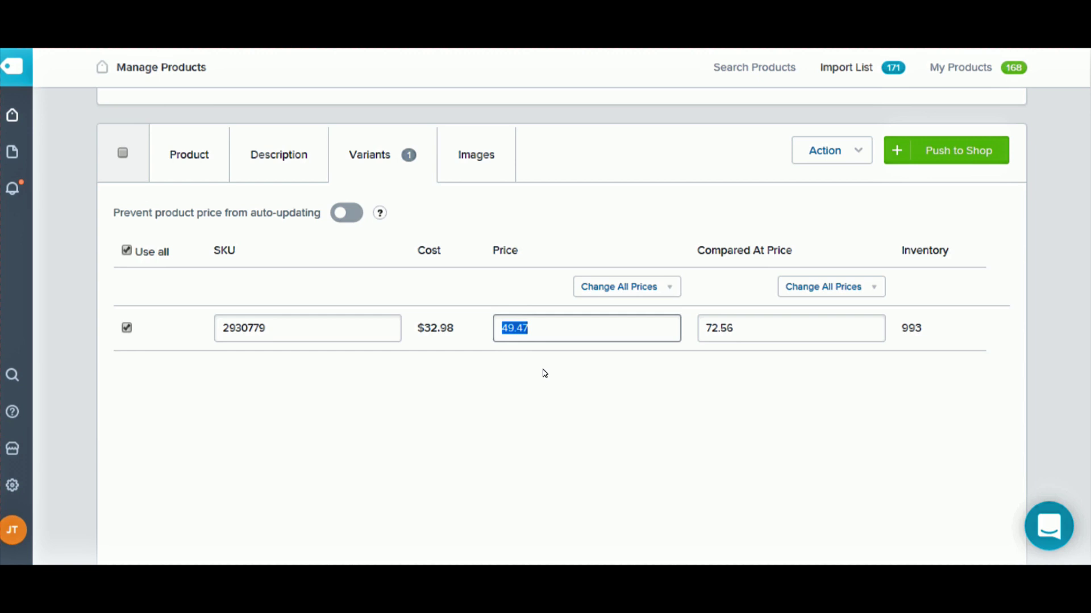
{"action": "left_click", "coordinate": [592, 327]}
{"action": "left_click_drag", "start_coordinate": [738, 328], "coordinate": [693, 331]}
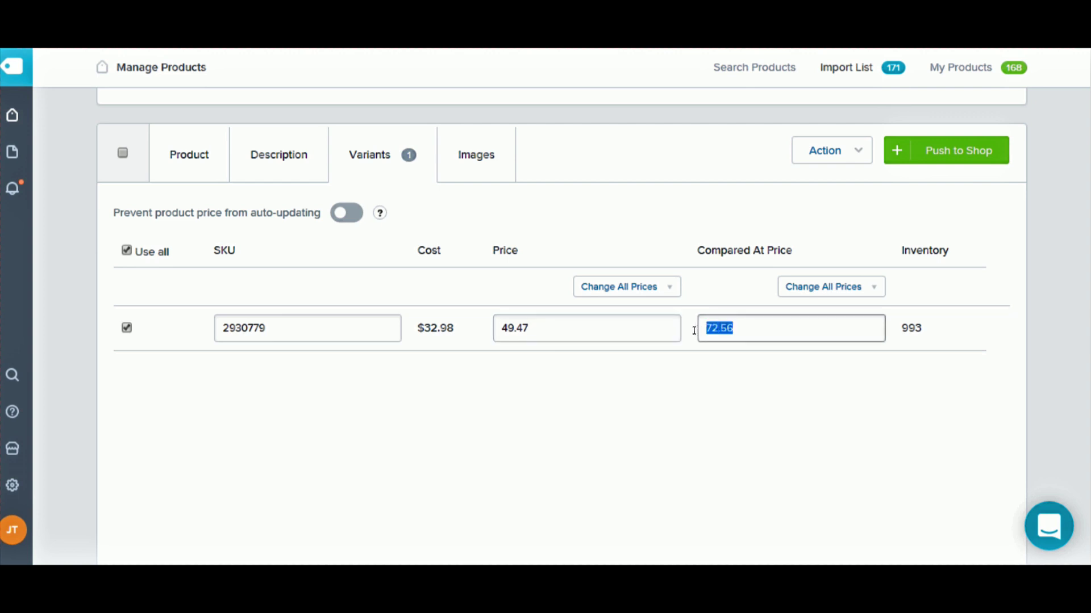
{"action": "left_click", "coordinate": [714, 382]}
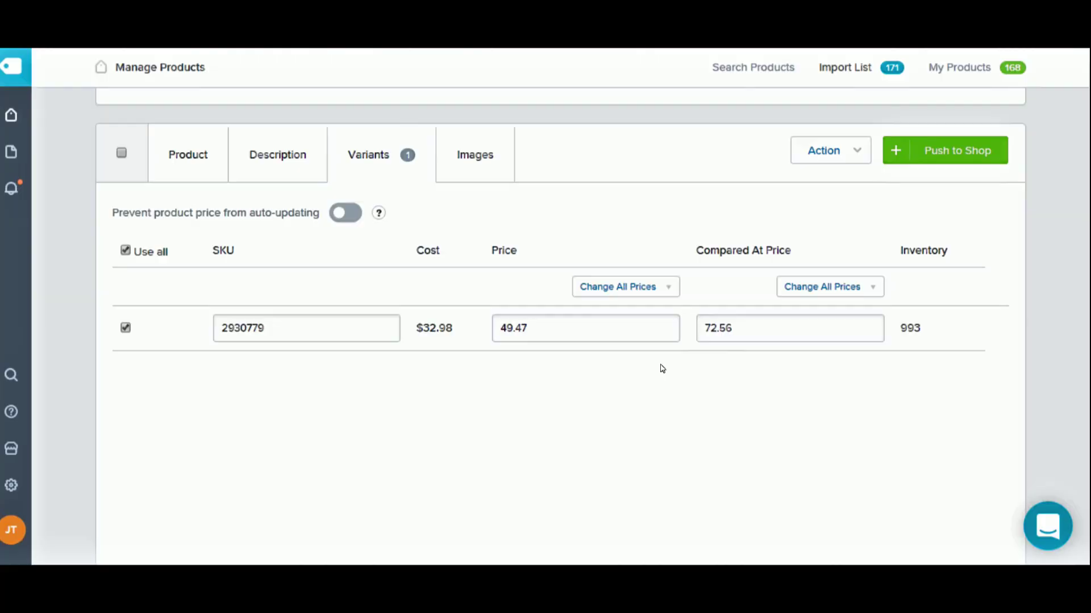
{"action": "double_click", "coordinate": [708, 327]}
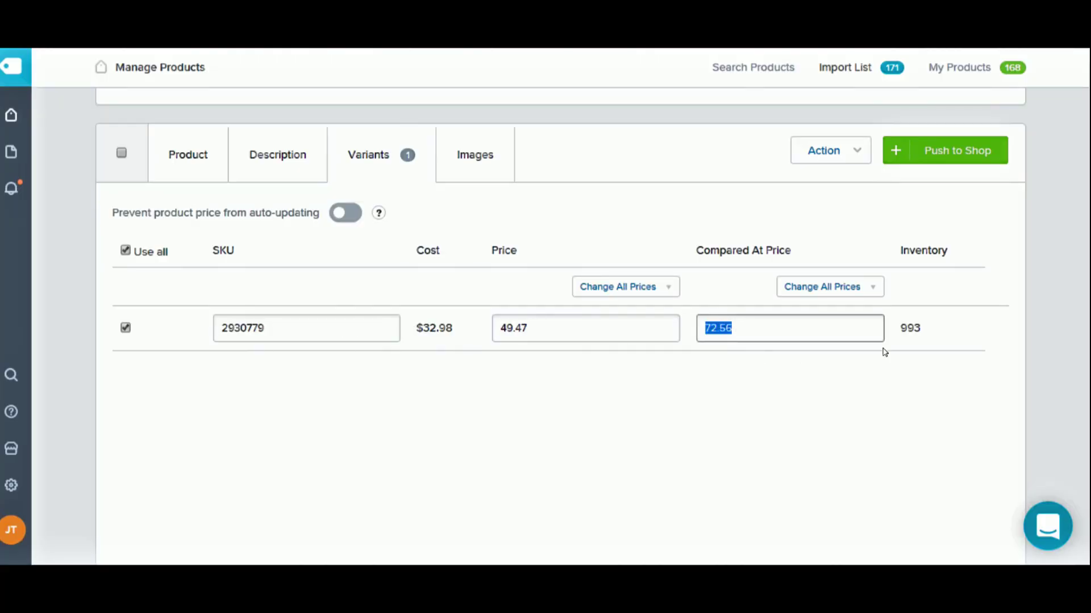
{"action": "left_click_drag", "start_coordinate": [923, 329], "coordinate": [899, 325]}
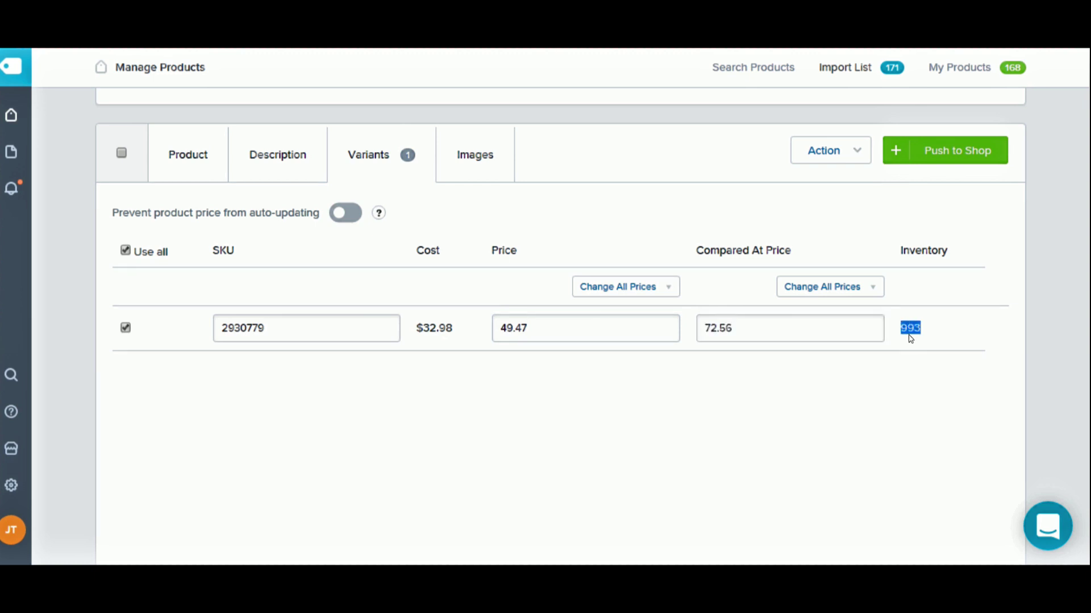
Step: Insert blank lines above Brand Name at the top of the GoPro light's description
{"action": "left_click", "coordinate": [904, 419]}
{"action": "left_click", "coordinate": [269, 156]}
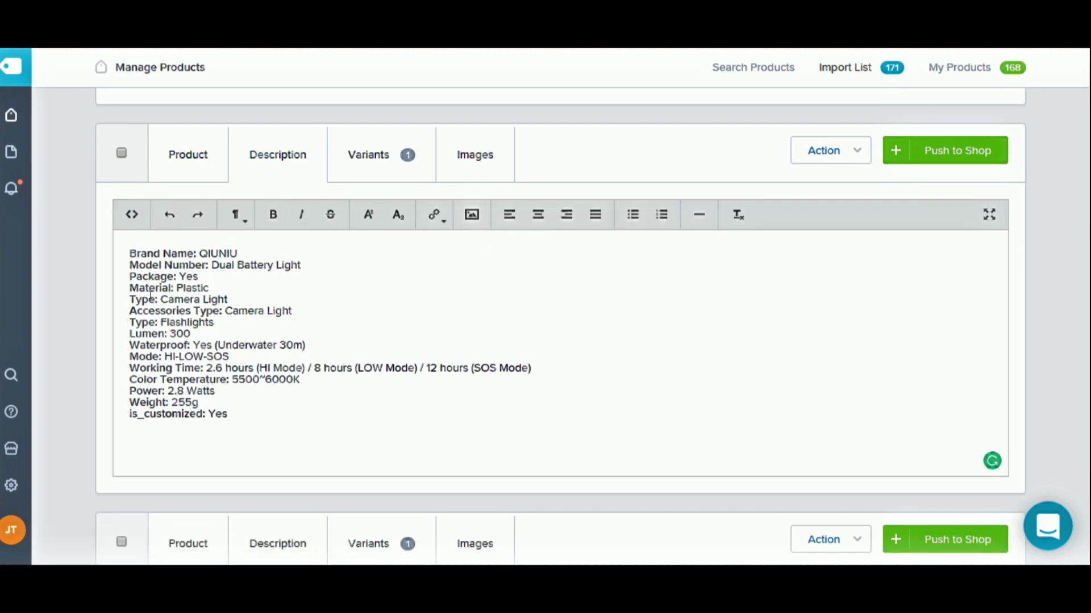
{"action": "left_click", "coordinate": [121, 251]}
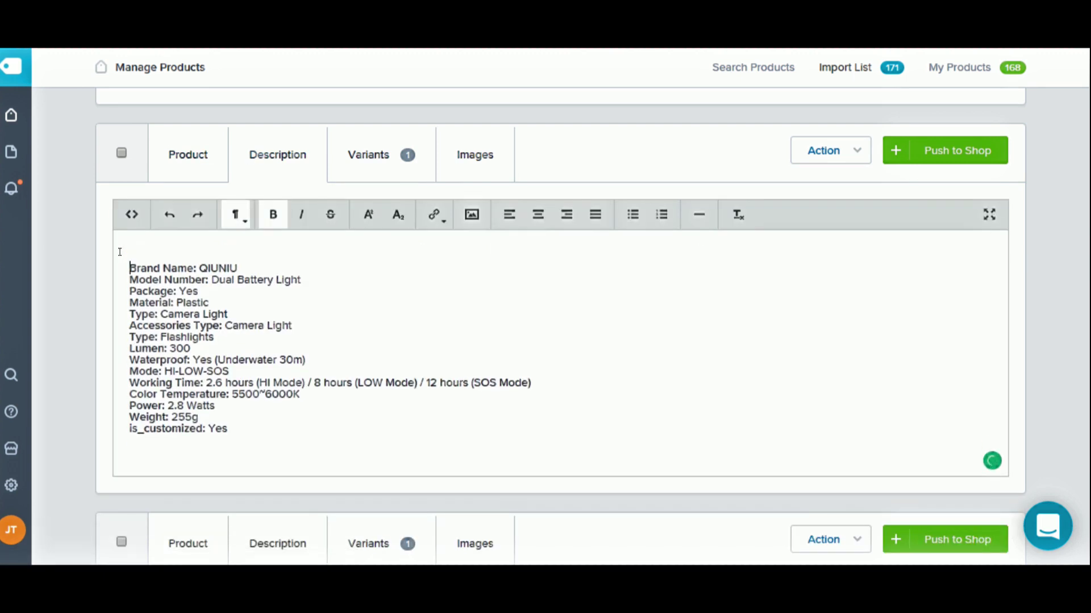
{"action": "key", "text": "Return"}
{"action": "key", "text": "Return"}
{"action": "left_click", "coordinate": [120, 252]}
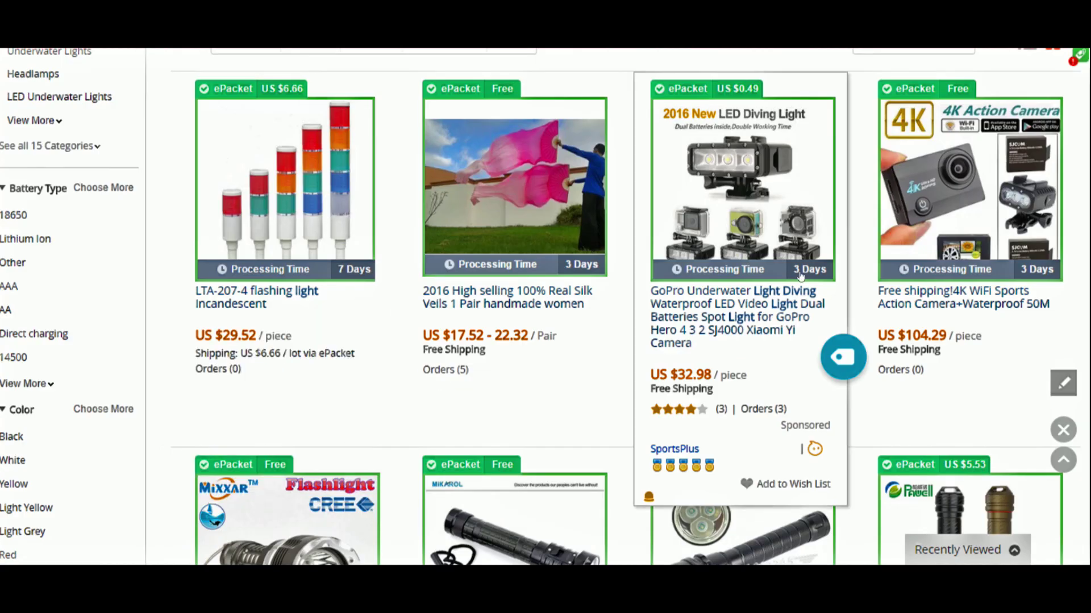
Step: Copy the GoPro listing's description from the 2016 NEW LED heading to the package note
{"action": "left_click", "coordinate": [774, 308]}
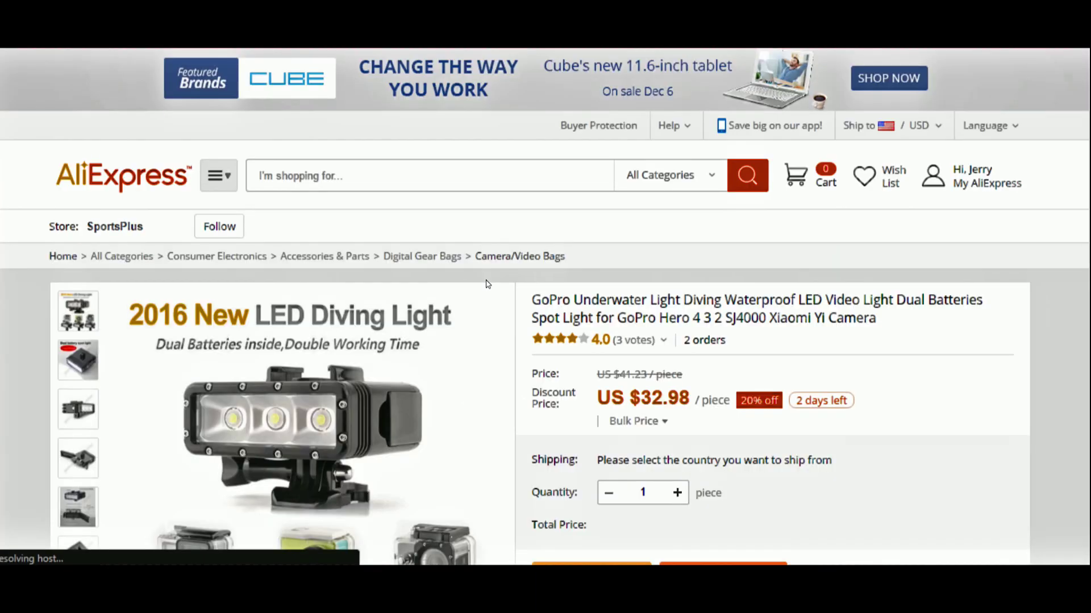
{"action": "scroll", "coordinate": [447, 303], "scroll_direction": "down", "scroll_amount": 14}
{"action": "scroll", "coordinate": [447, 302], "scroll_direction": "down", "scroll_amount": 10}
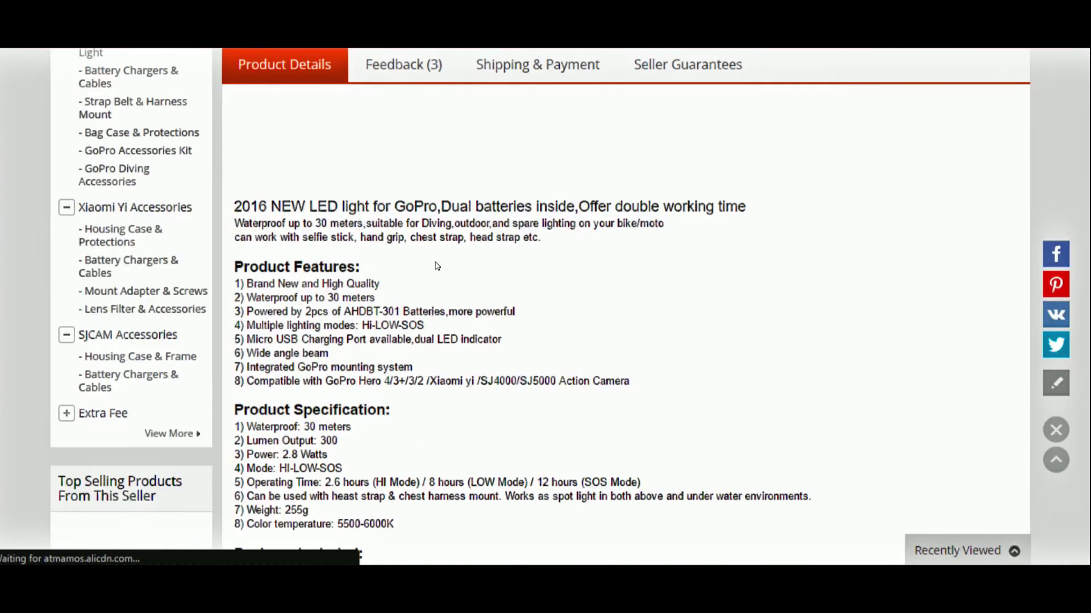
{"action": "scroll", "coordinate": [534, 307], "scroll_direction": "up", "scroll_amount": 8}
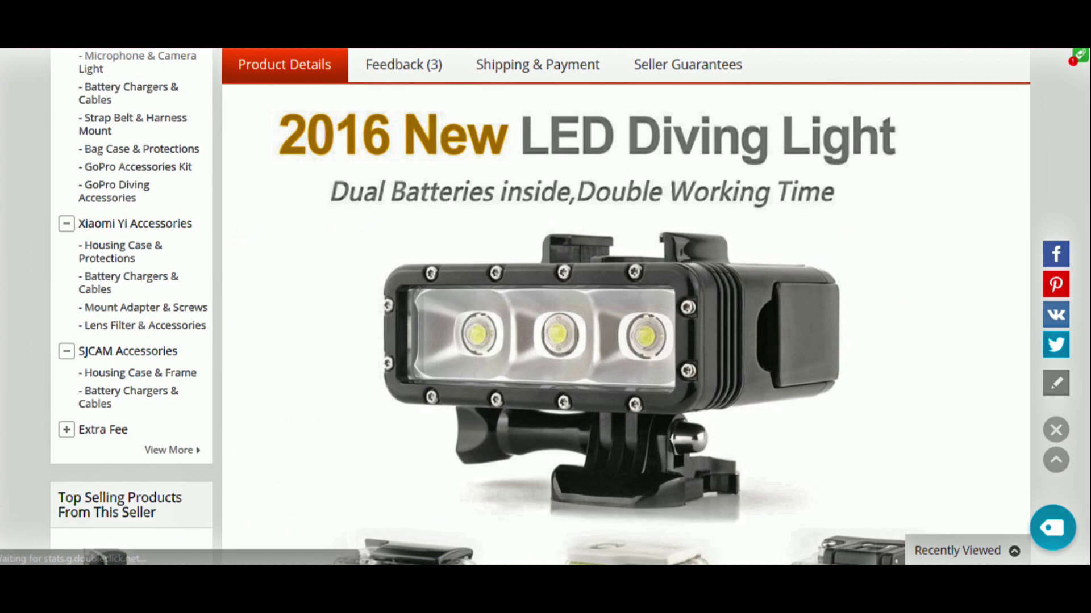
{"action": "scroll", "coordinate": [534, 306], "scroll_direction": "down", "scroll_amount": 2}
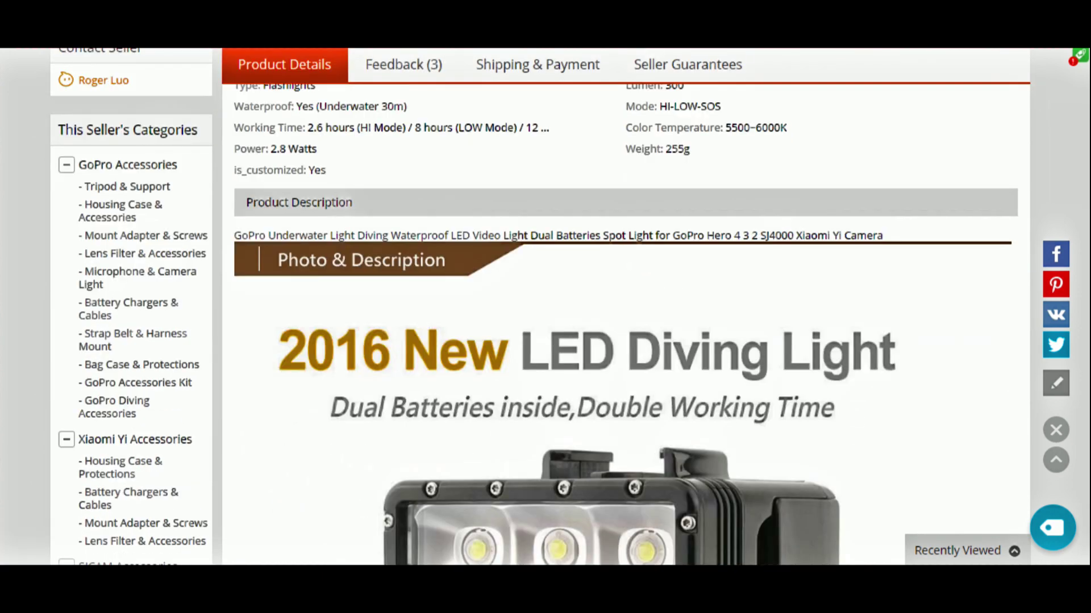
{"action": "left_click_drag", "start_coordinate": [233, 234], "coordinate": [589, 288]}
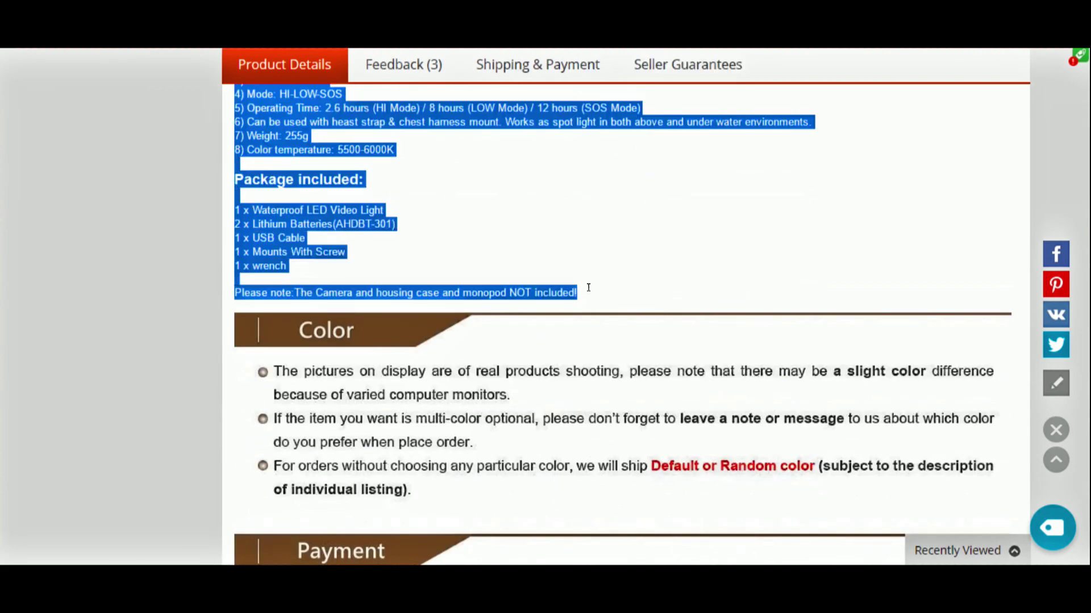
{"action": "scroll", "coordinate": [567, 248], "scroll_direction": "up", "scroll_amount": 4}
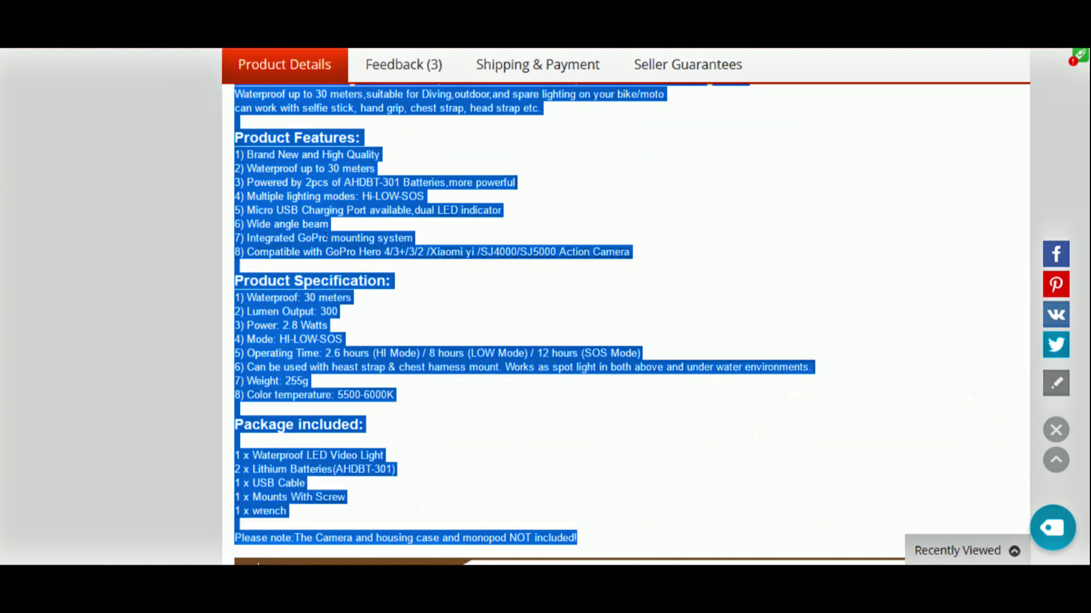
{"action": "scroll", "coordinate": [325, 237], "scroll_direction": "up", "scroll_amount": 3}
{"action": "right_click", "coordinate": [322, 258]}
{"action": "left_click", "coordinate": [352, 269]}
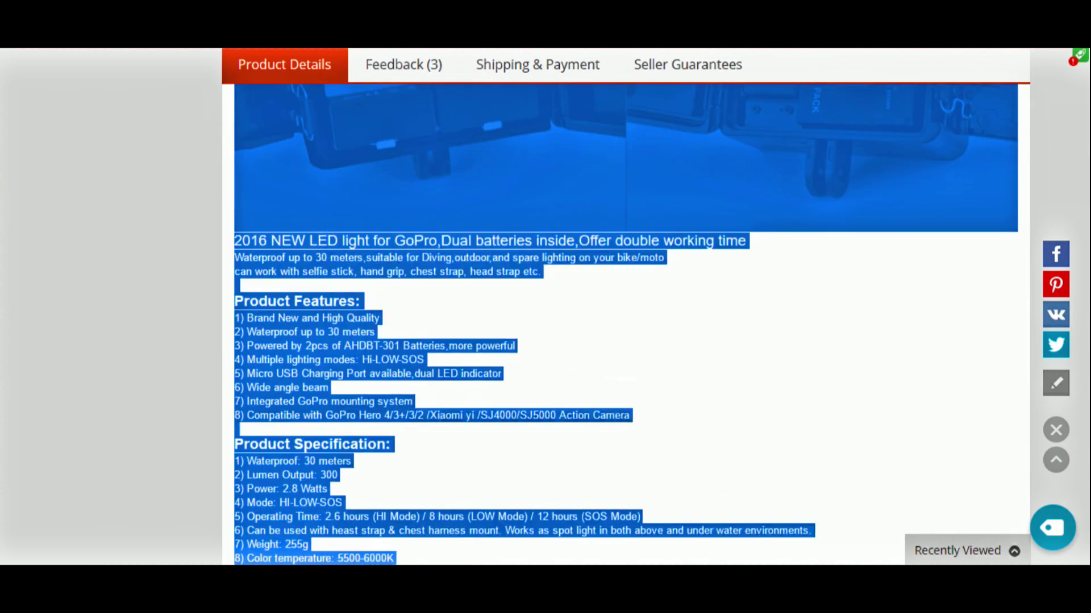
{"action": "key", "text": "ctrl+w"}
{"action": "key", "text": "ctrl+w"}
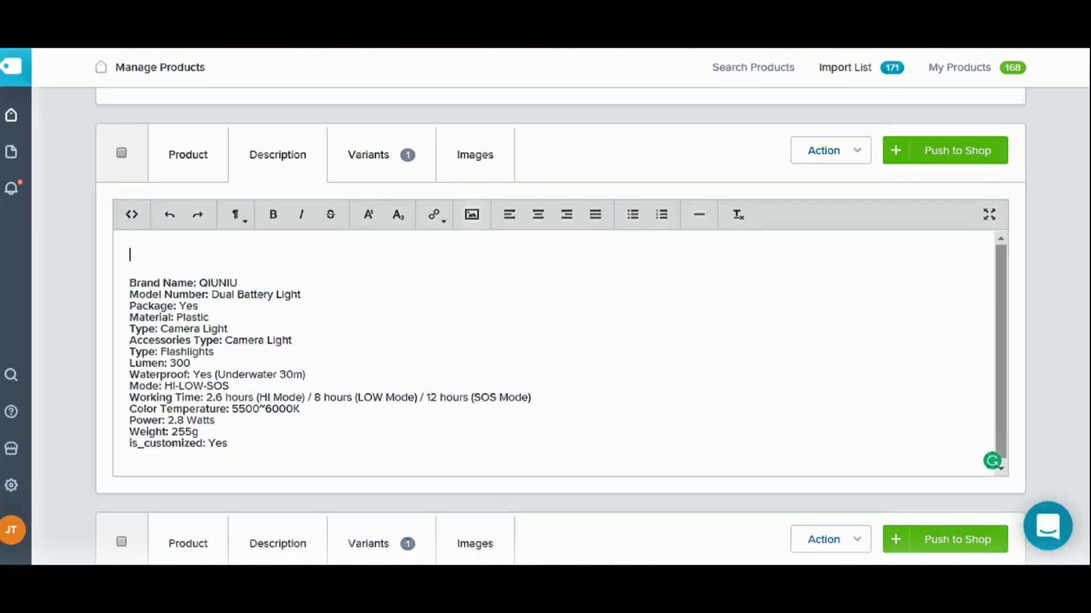
Step: Paste the copied AliExpress description and images at the top, then edit the product name
{"action": "right_click", "coordinate": [154, 260]}
{"action": "left_click", "coordinate": [152, 250]}
{"action": "right_click", "coordinate": [164, 253]}
{"action": "left_click", "coordinate": [210, 351]}
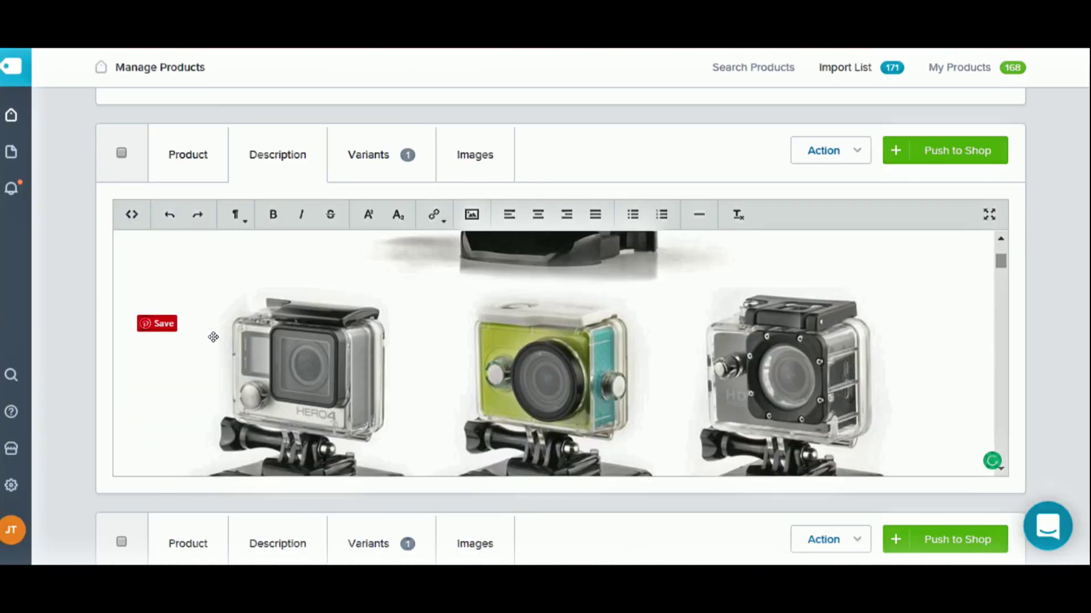
{"action": "mouse_move", "coordinate": [1000, 264]}
{"action": "left_mouse_down"}
{"action": "mouse_move", "coordinate": [1000, 249]}
{"action": "mouse_move", "coordinate": [995, 359]}
{"action": "mouse_move", "coordinate": [998, 244]}
{"action": "left_mouse_up"}
{"action": "left_click", "coordinate": [206, 162]}
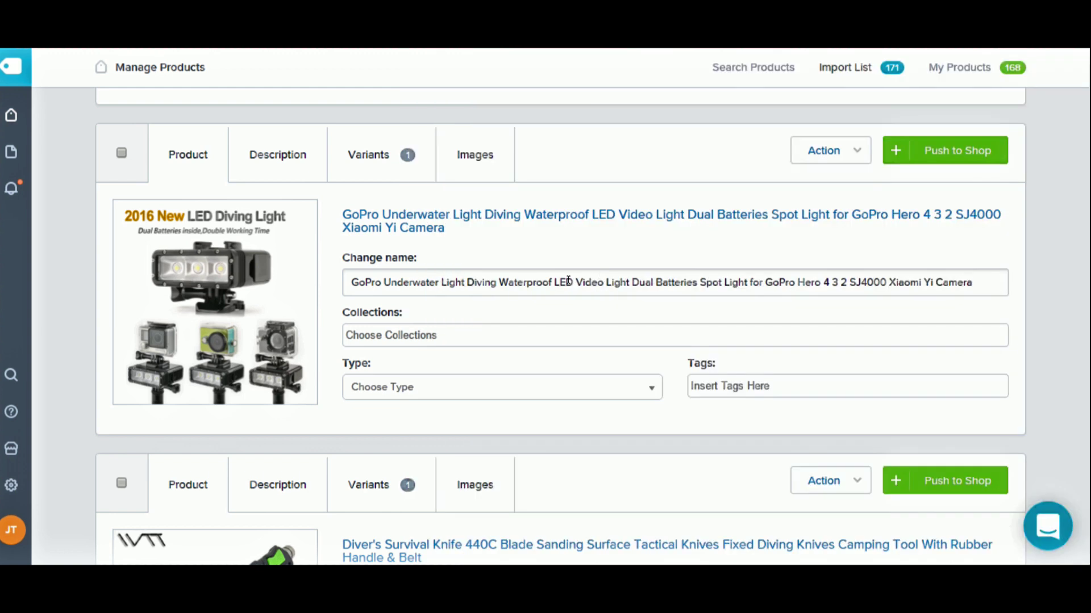
{"action": "left_click", "coordinate": [605, 282]}
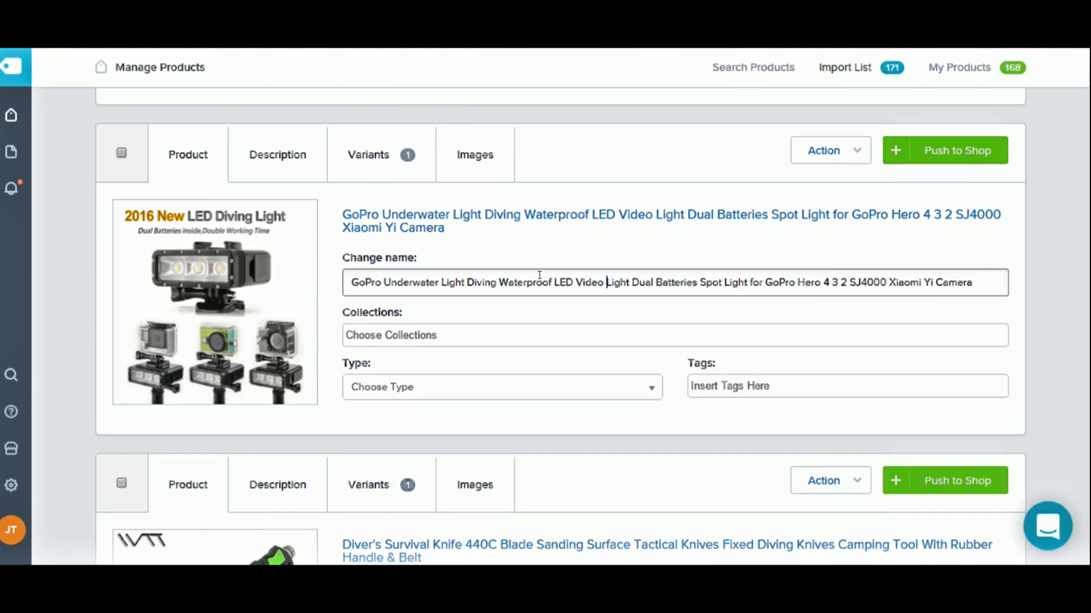